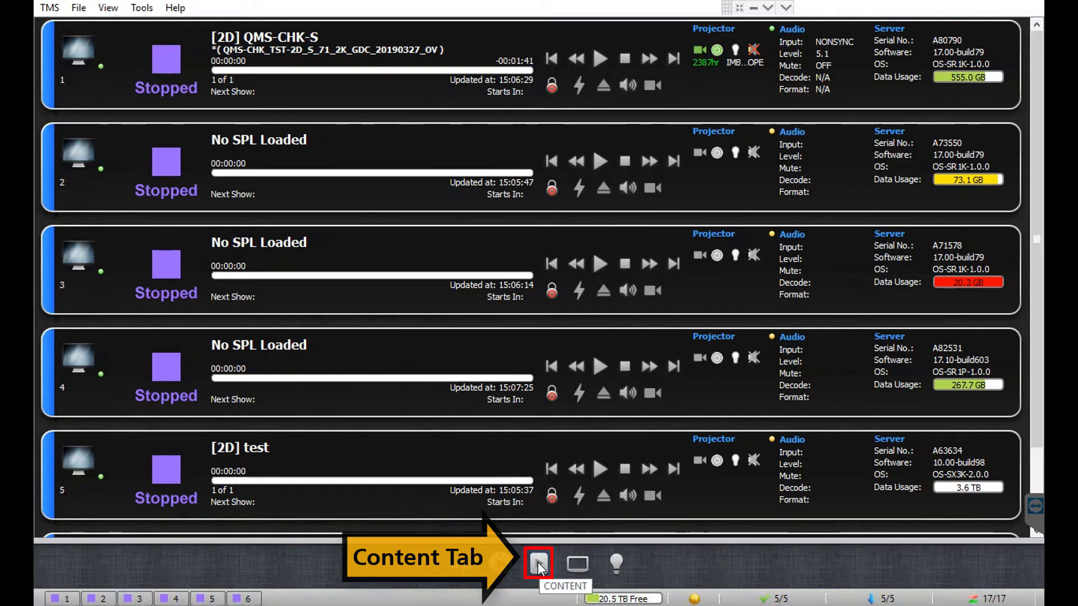
- Go to Content and switch from MANAGE to CREATE mode to show the empty SPL editor
{"action": "left_click", "coordinate": [539, 566]}
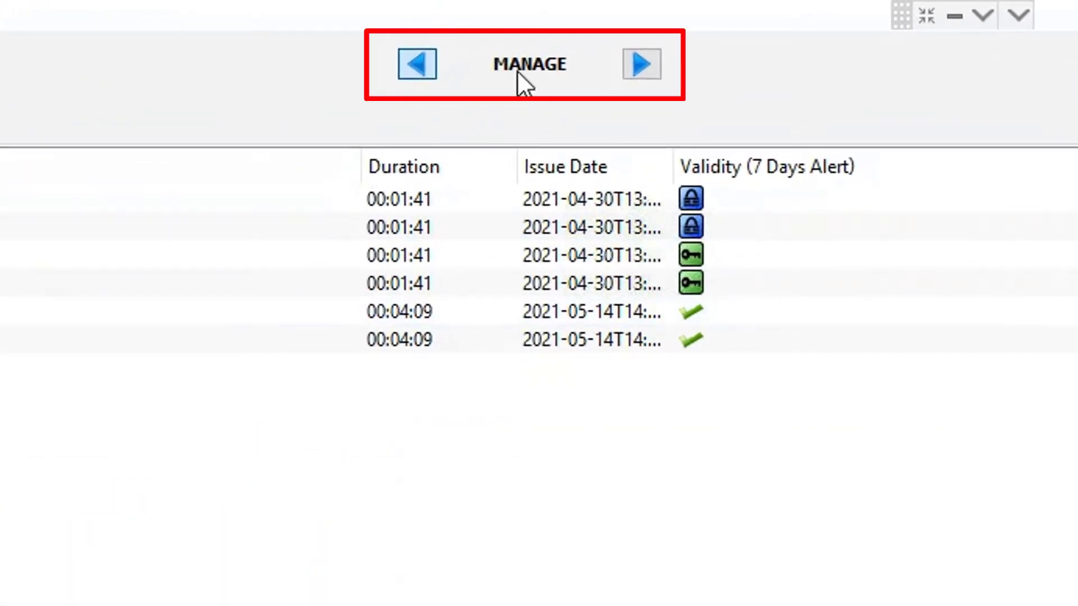
{"action": "left_click", "coordinate": [640, 67]}
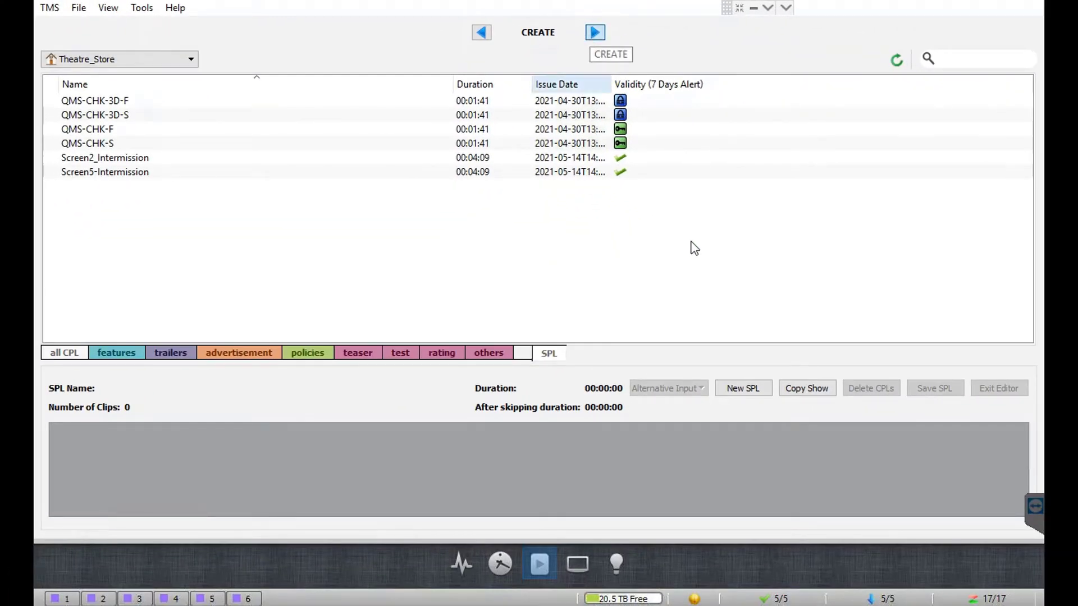
- Create a new D-Cinema SPL named Screen5_TestPlaylist
{"action": "left_click", "coordinate": [749, 390]}
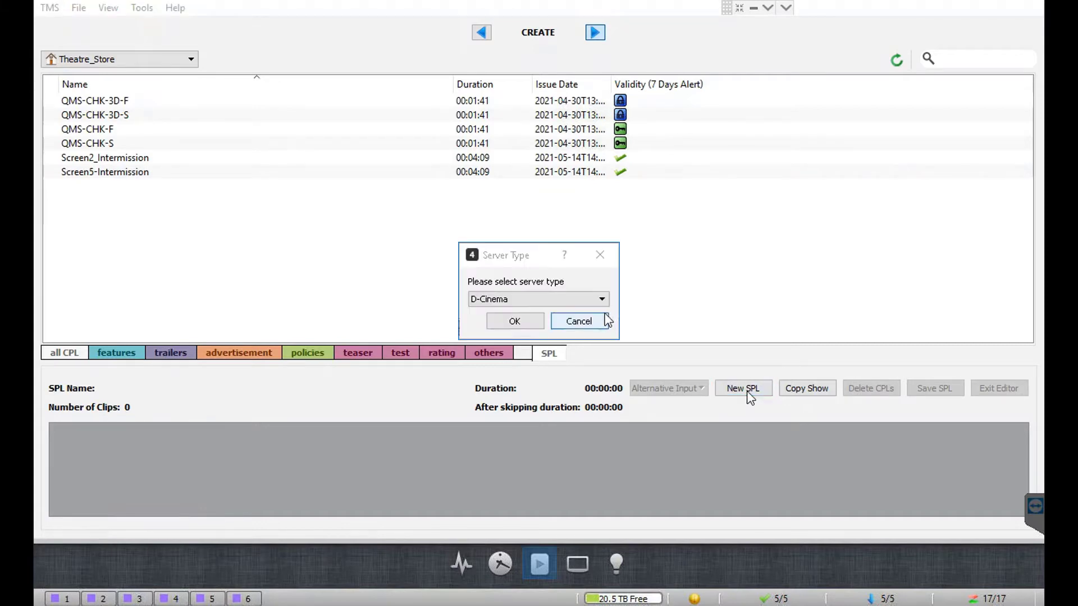
{"action": "left_click", "coordinate": [601, 301]}
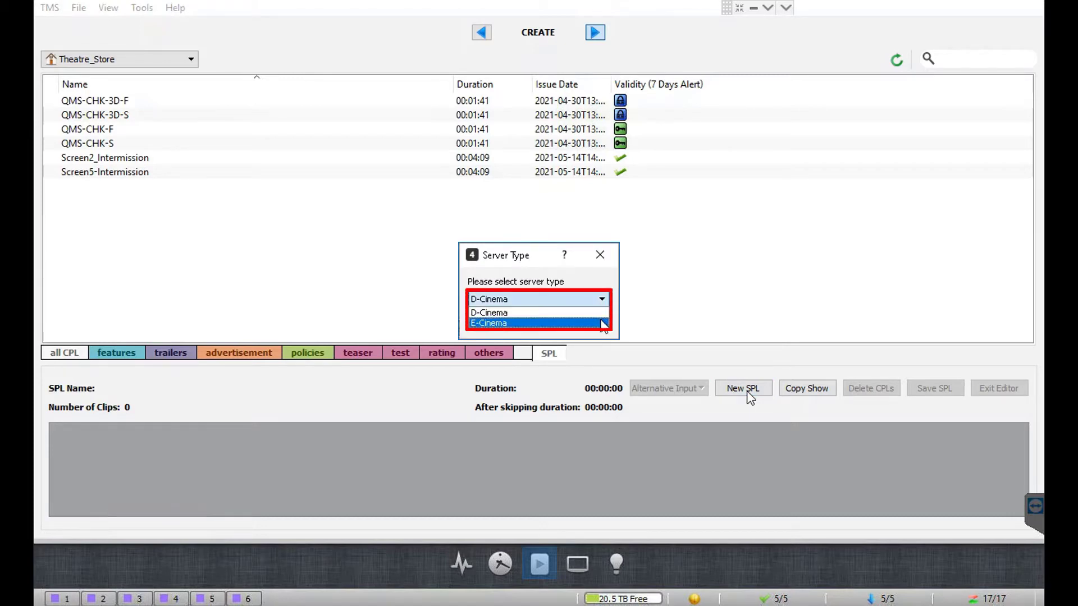
{"action": "left_click", "coordinate": [602, 315]}
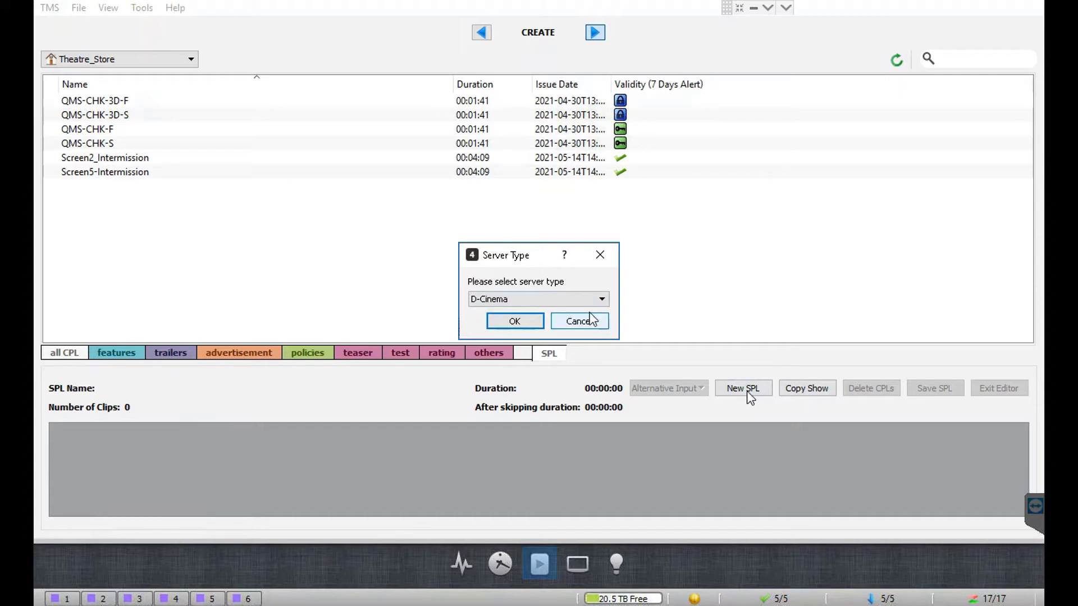
{"action": "left_click", "coordinate": [524, 321]}
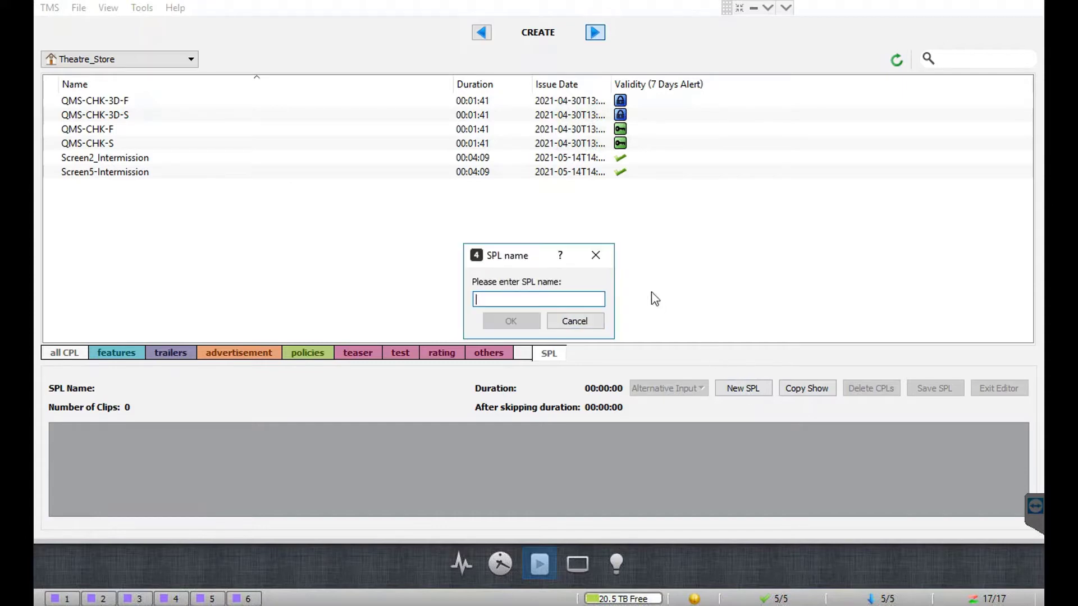
{"action": "type", "text": "S"}
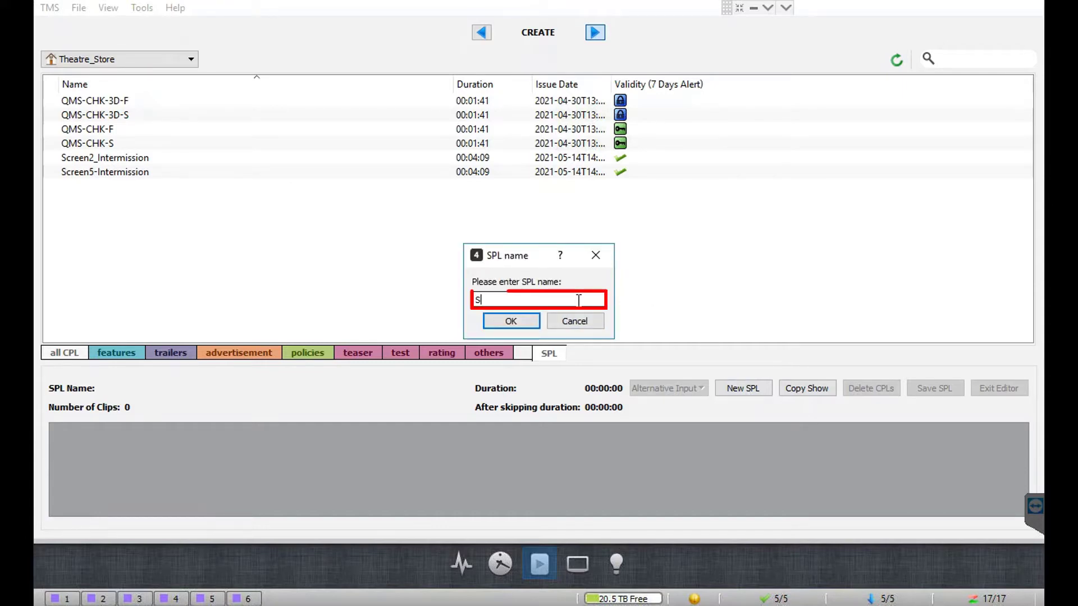
{"action": "type", "text": "creen5"}
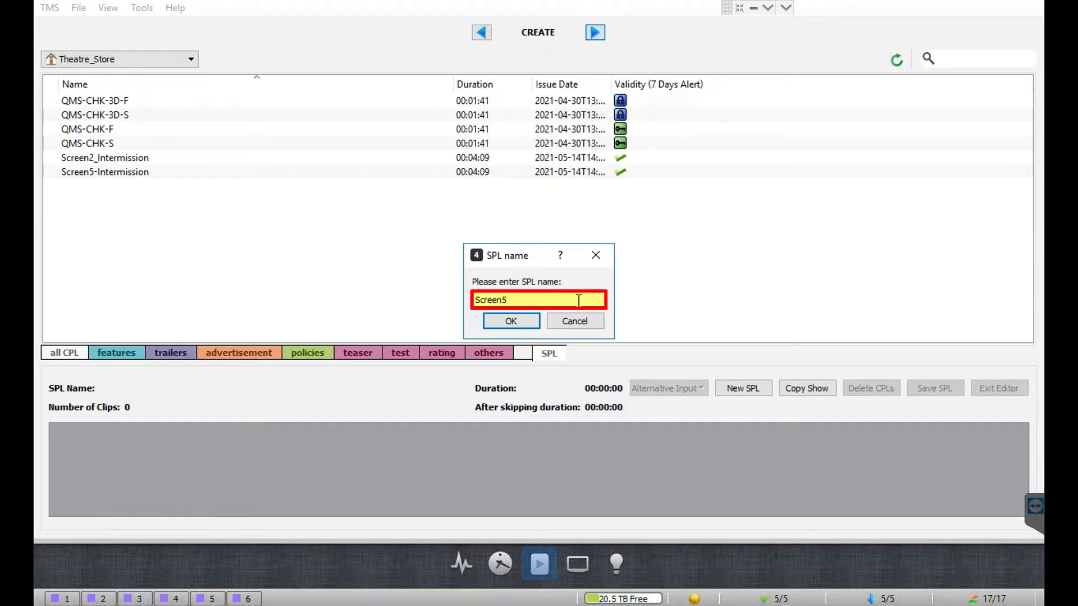
{"action": "type", "text": "_TestPlaylist"}
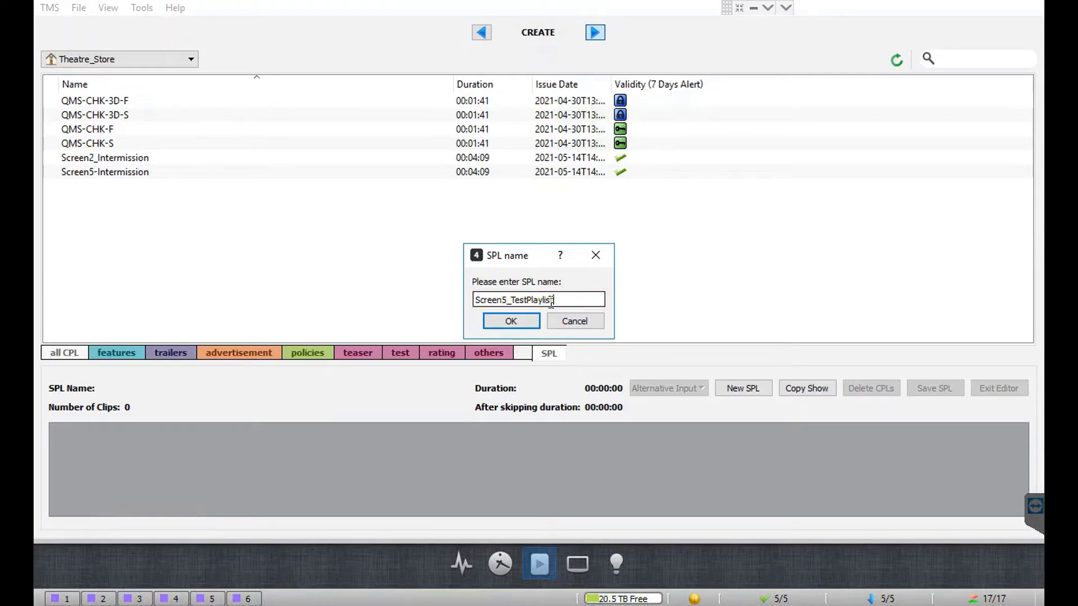
{"action": "left_click", "coordinate": [531, 329]}
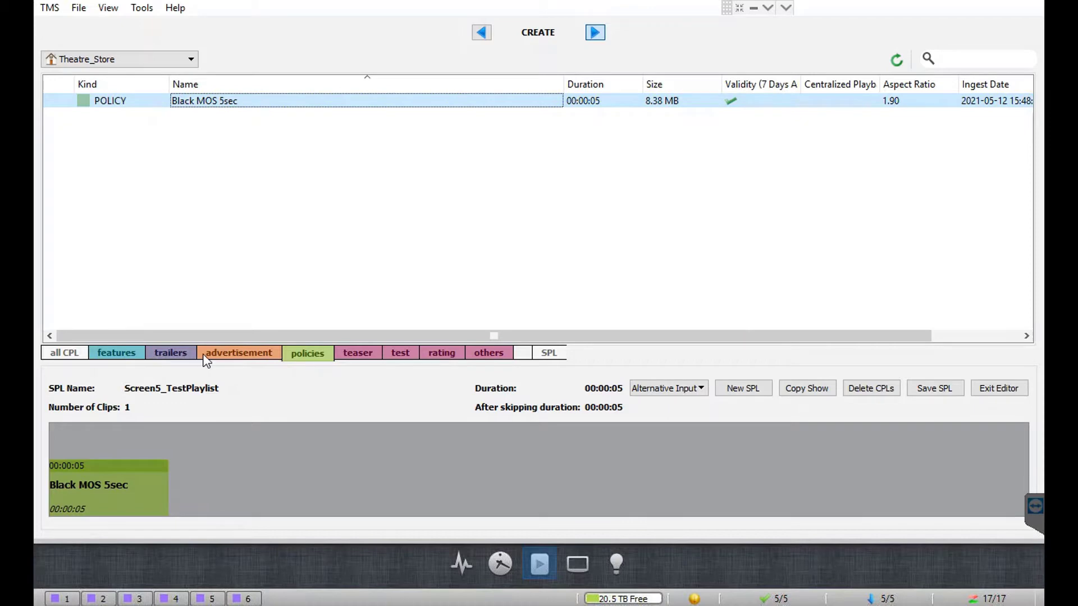
- Add the 20201105_WanMeiRiJi_15S_jpg239 advertisement, then the BTLSHIP-ISLAND feature, to the playlist timeline
{"action": "left_click", "coordinate": [224, 359]}
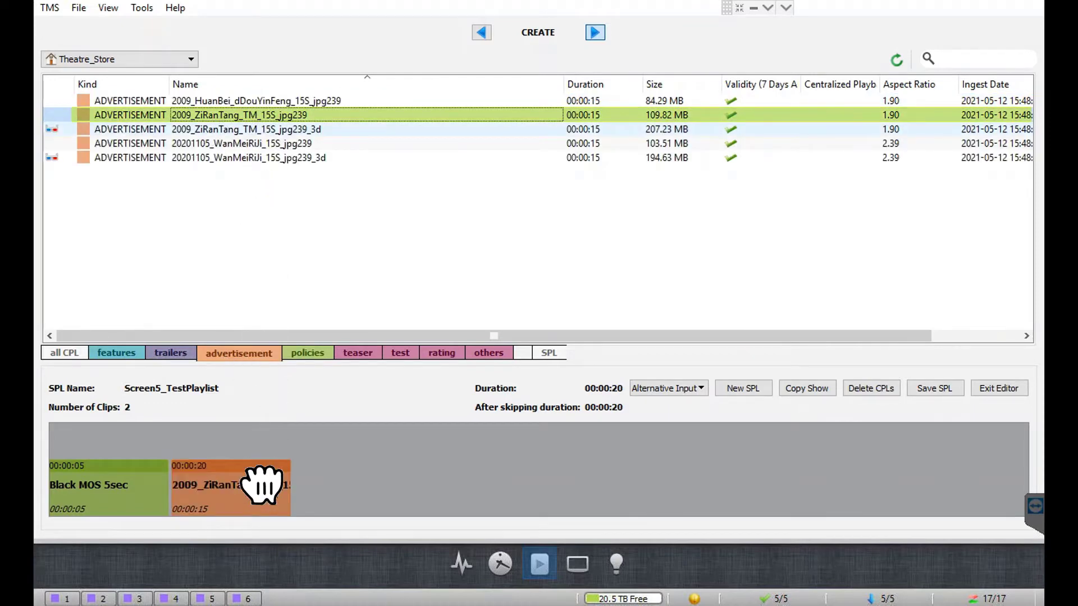
{"action": "left_click", "coordinate": [274, 143]}
{"action": "left_click_drag", "start_coordinate": [296, 425], "coordinate": [323, 488]}
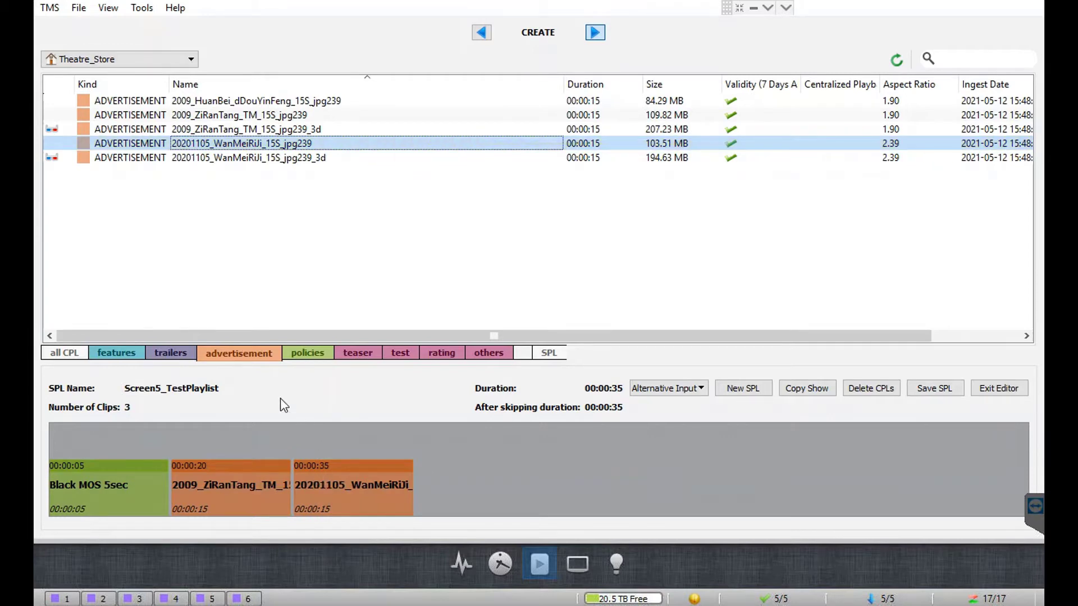
{"action": "left_click", "coordinate": [116, 353]}
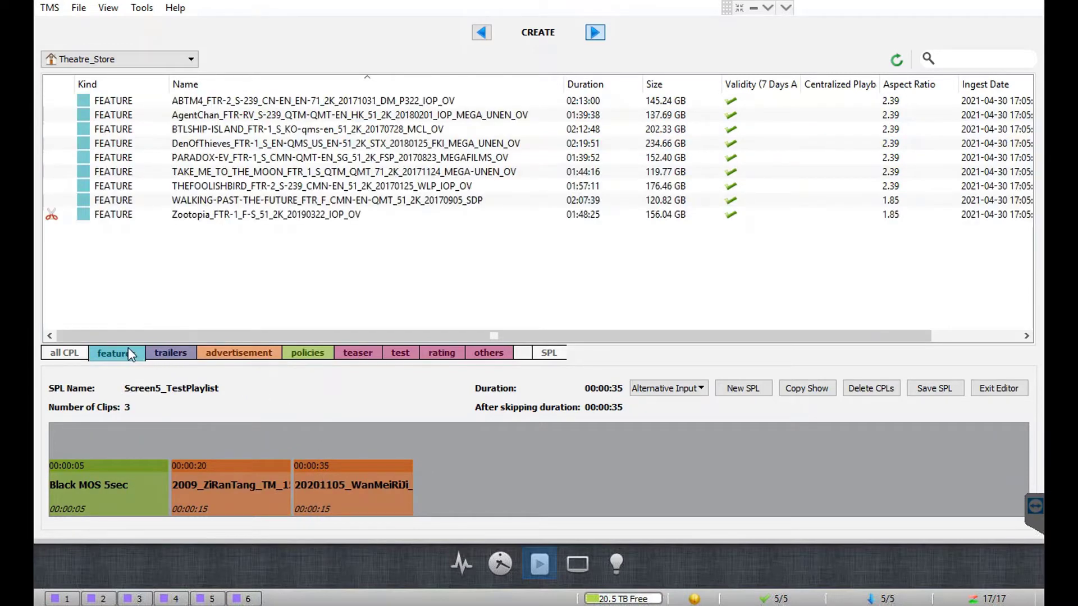
{"action": "left_click_drag", "start_coordinate": [219, 130], "coordinate": [457, 493]}
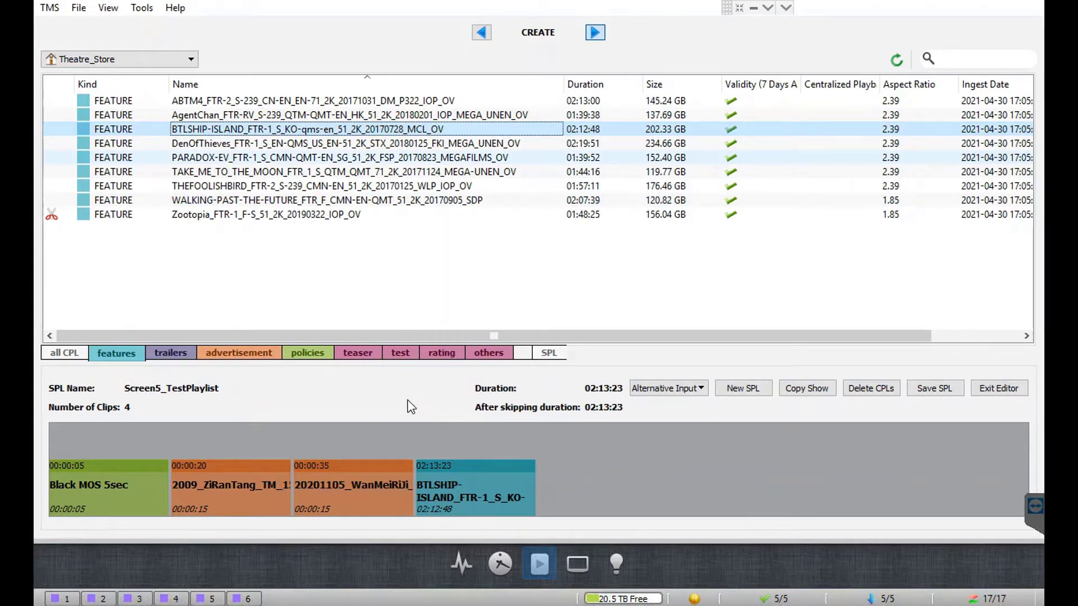
- Save Screen5_TestPlaylist to Theatre_Store and dismiss the success message
{"action": "left_click", "coordinate": [923, 397]}
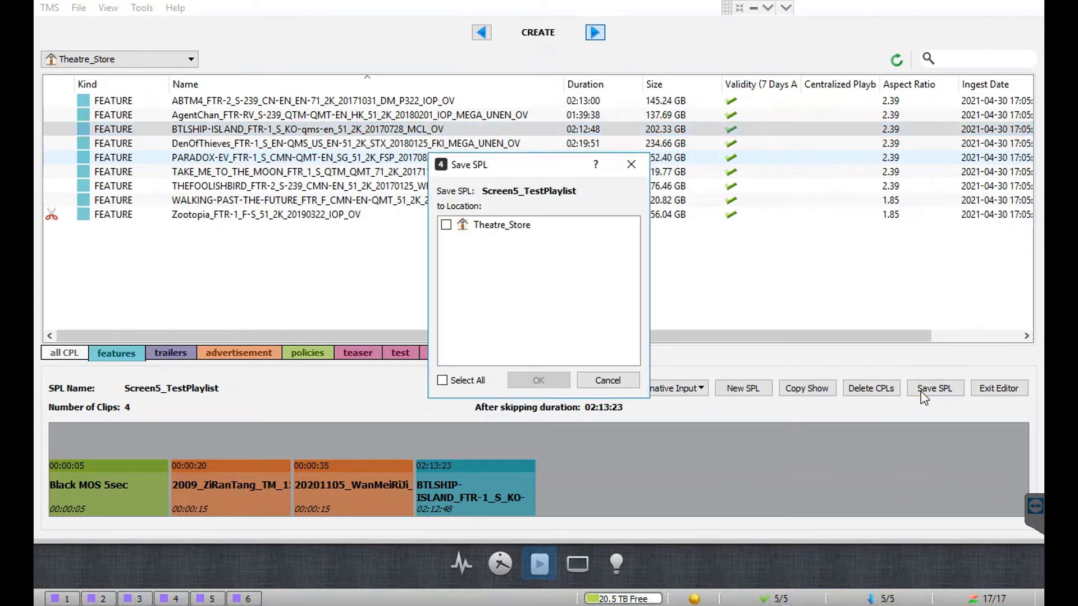
{"action": "left_click", "coordinate": [446, 225]}
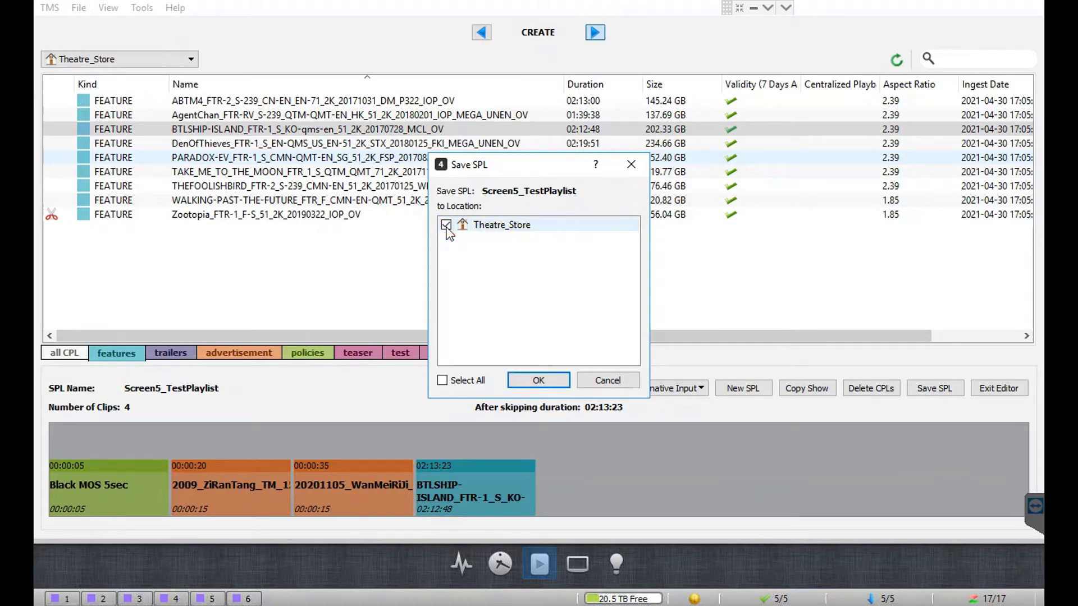
{"action": "left_click", "coordinate": [538, 381]}
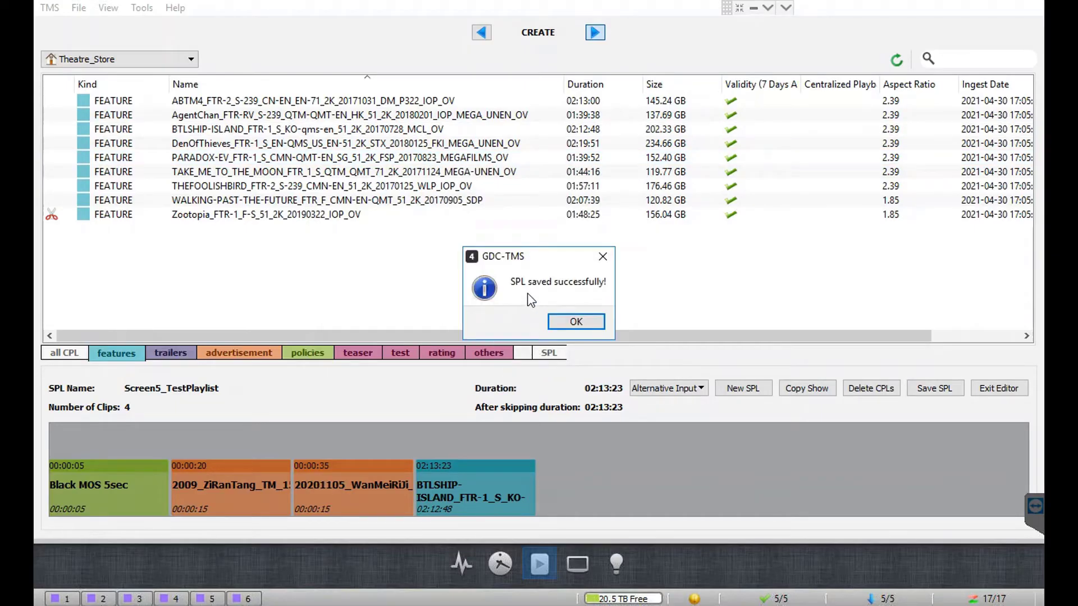
{"action": "left_click", "coordinate": [597, 321]}
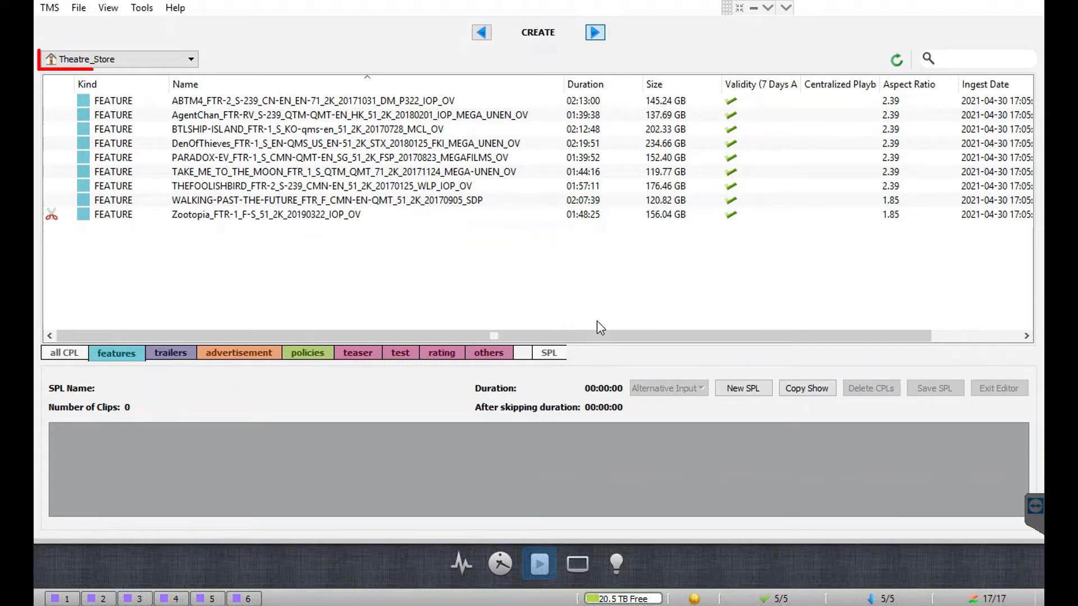
- Load the saved Screen5_TestPlaylist from the SPL list back into the editor
{"action": "left_click", "coordinate": [549, 353]}
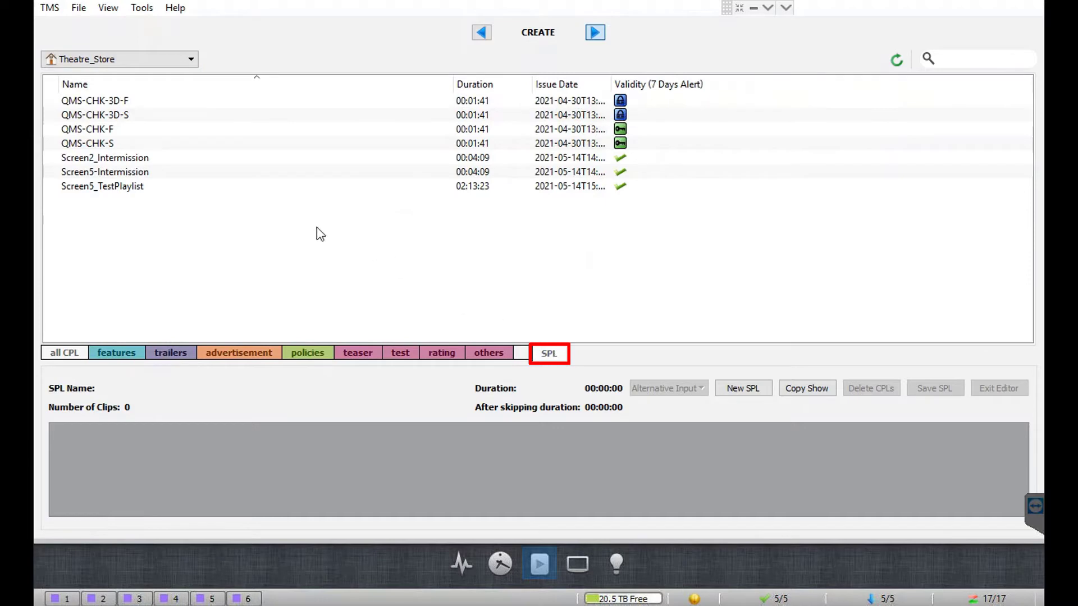
{"action": "left_click", "coordinate": [155, 188]}
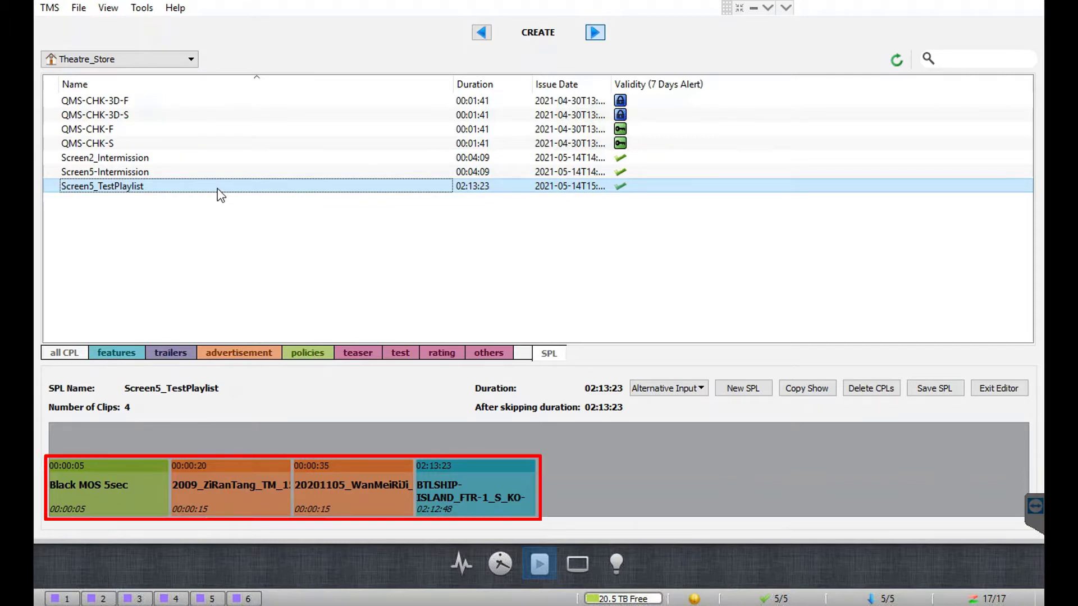
- Start adding cues to the ZiRanTang clip, retrieving screen 5's automation labels
{"action": "right_click", "coordinate": [253, 481]}
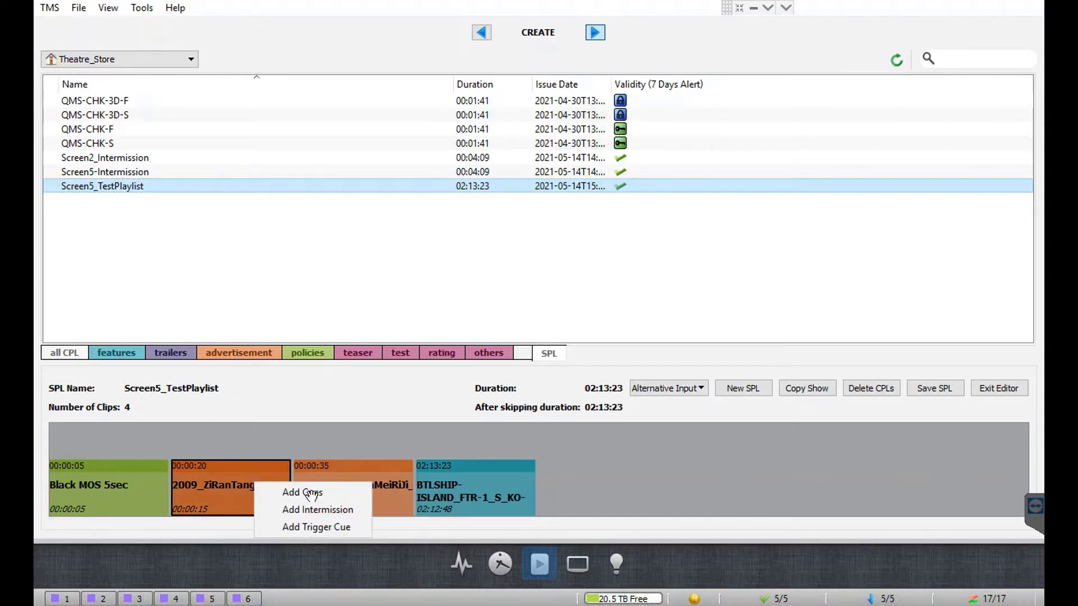
{"action": "left_click", "coordinate": [345, 494]}
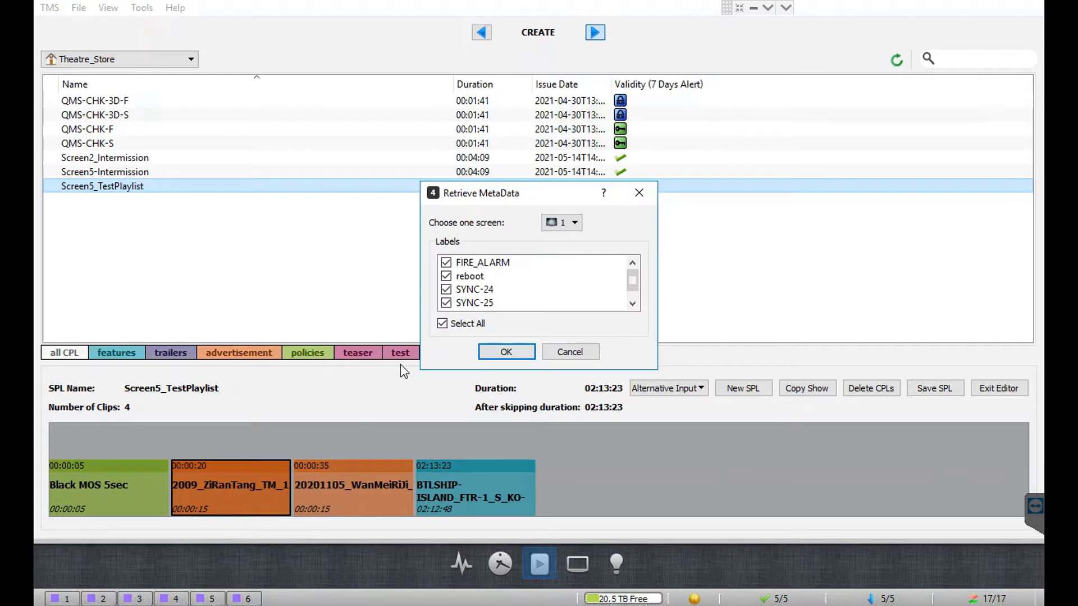
{"action": "left_click", "coordinate": [575, 224]}
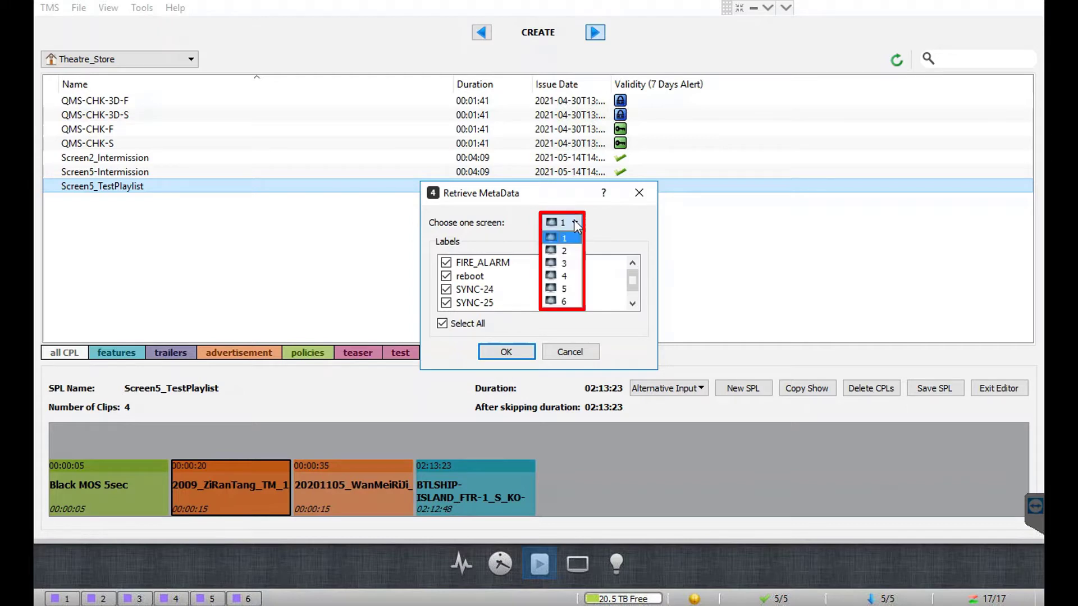
{"action": "left_click", "coordinate": [563, 289]}
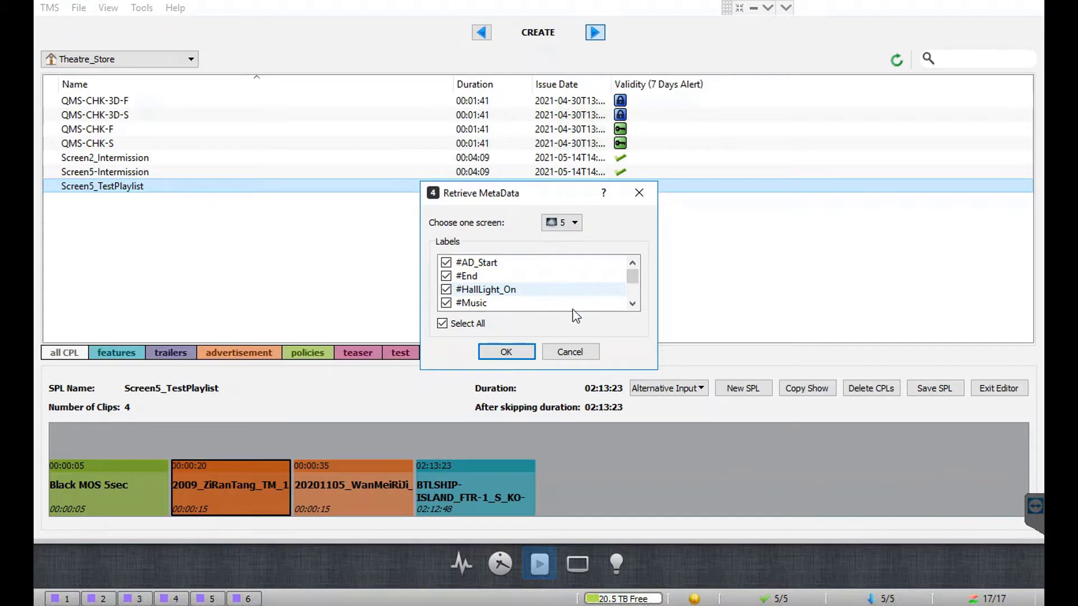
{"action": "left_click", "coordinate": [506, 352]}
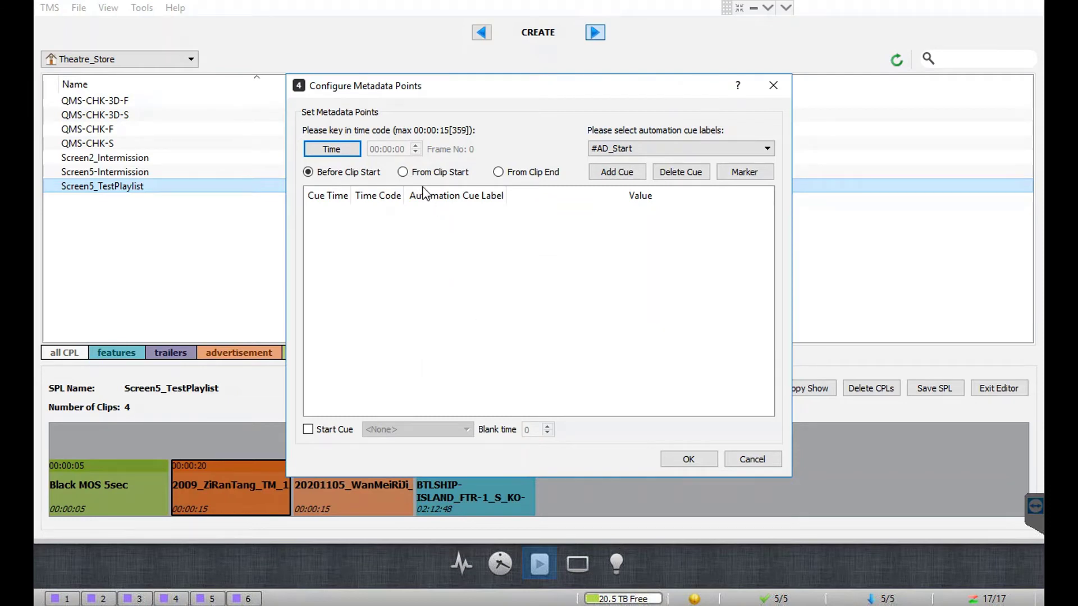
- Add an Audio_Level_4.0 cue at 00:00:00 from the ZiRanTang clip's start and confirm
{"action": "left_click", "coordinate": [359, 156]}
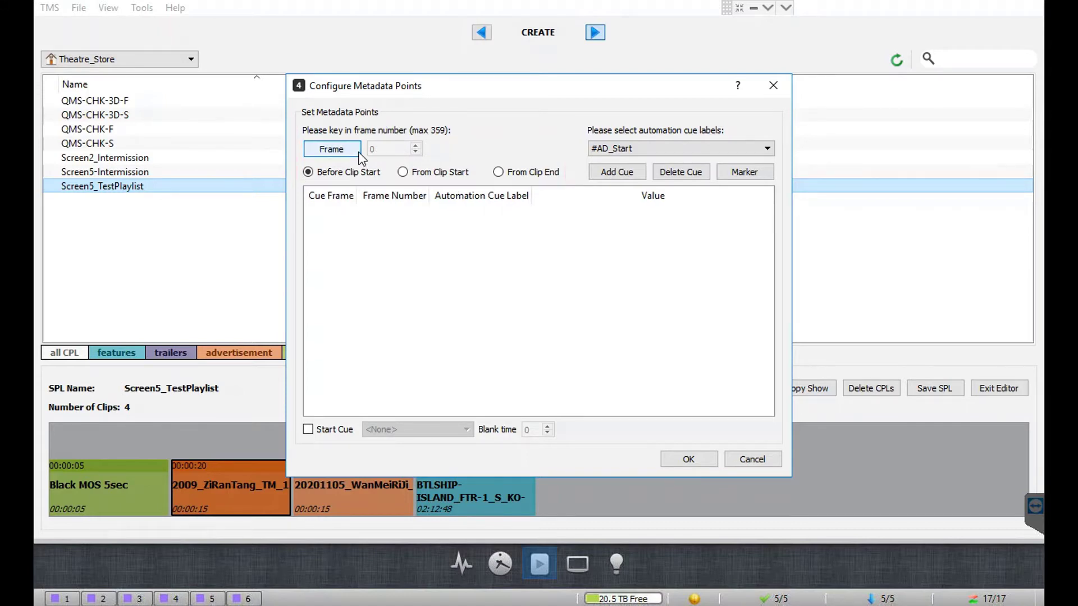
{"action": "left_click", "coordinate": [360, 155]}
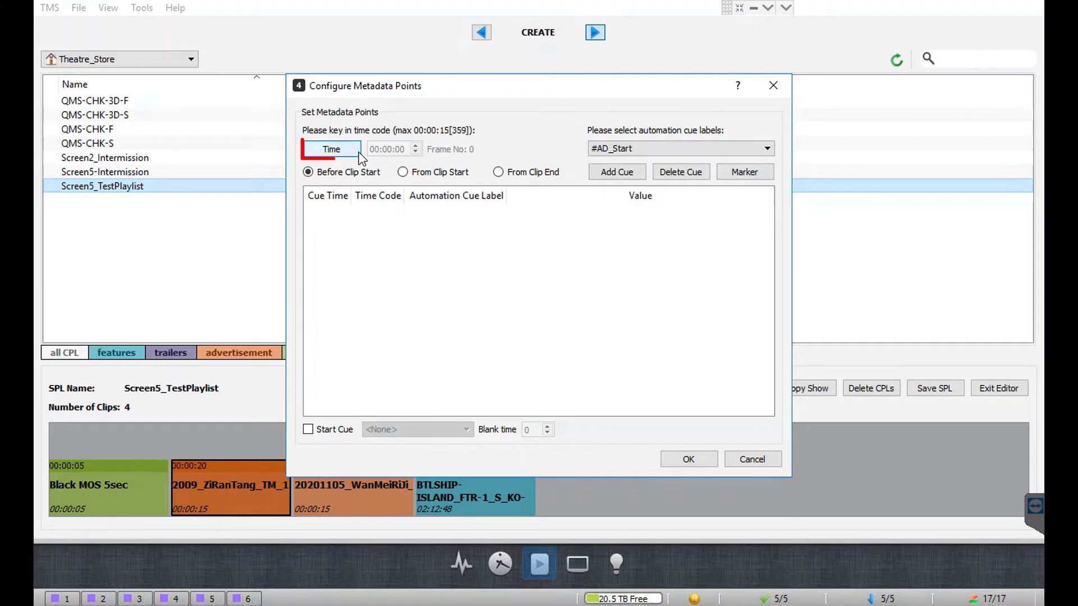
{"action": "left_click", "coordinate": [746, 150]}
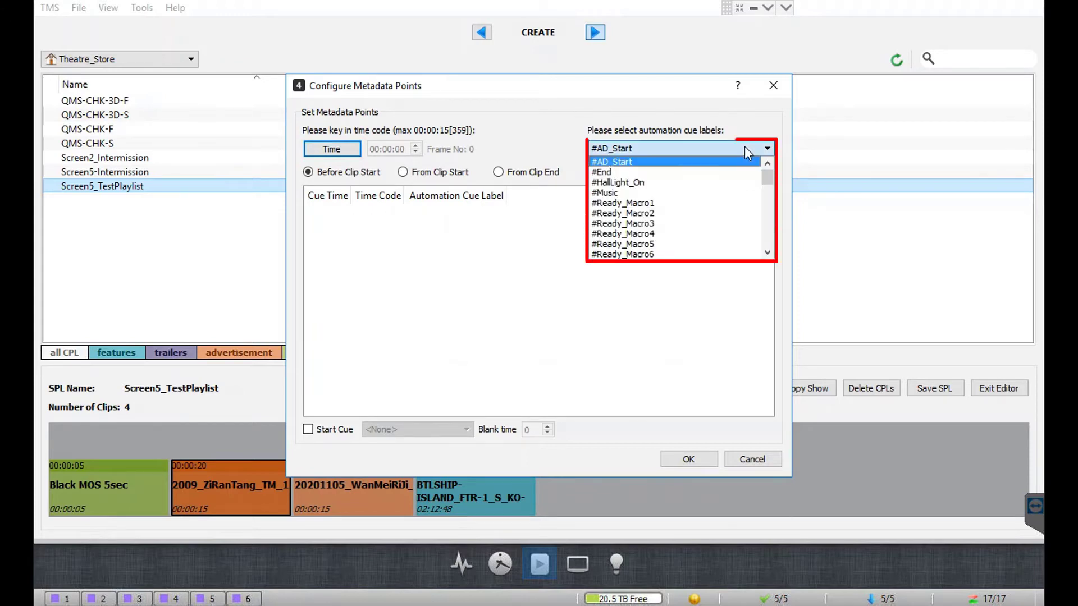
{"action": "left_click_drag", "start_coordinate": [767, 180], "coordinate": [765, 192]}
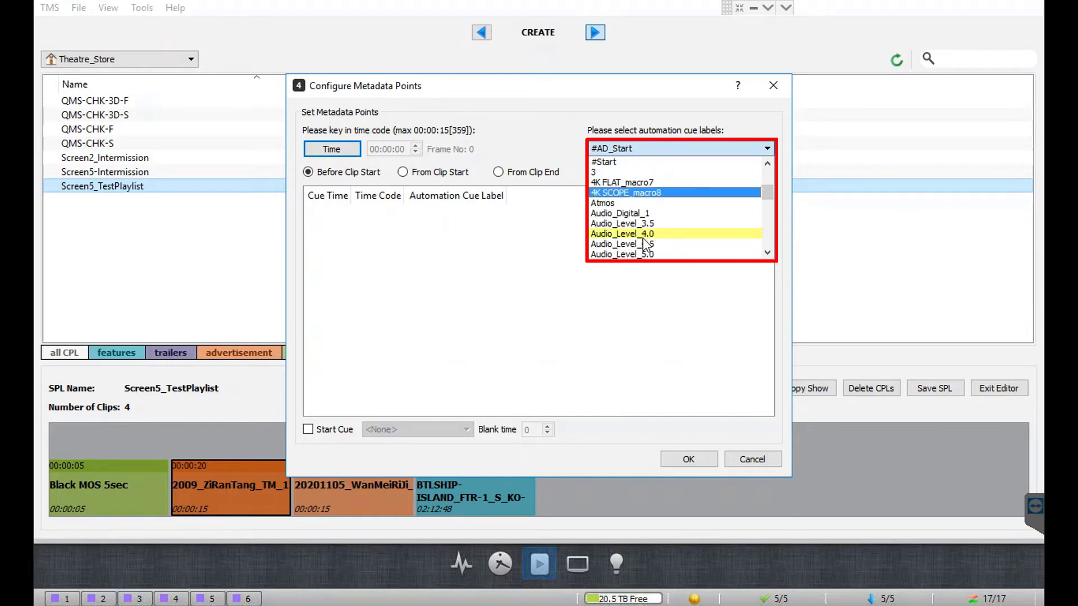
{"action": "left_click", "coordinate": [646, 233]}
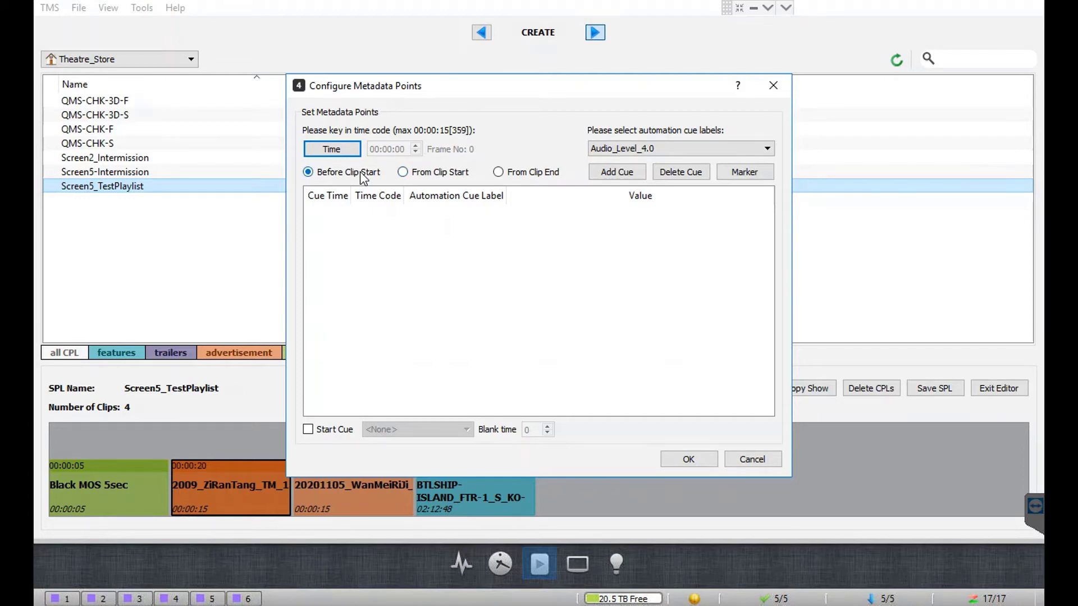
{"action": "left_click", "coordinate": [402, 173]}
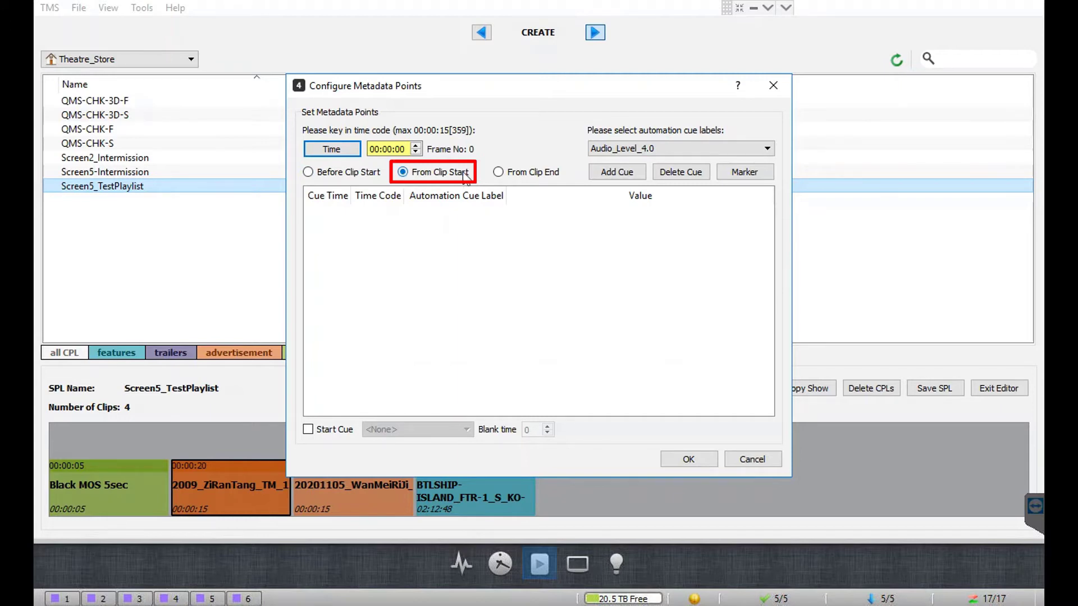
{"action": "left_click", "coordinate": [615, 175]}
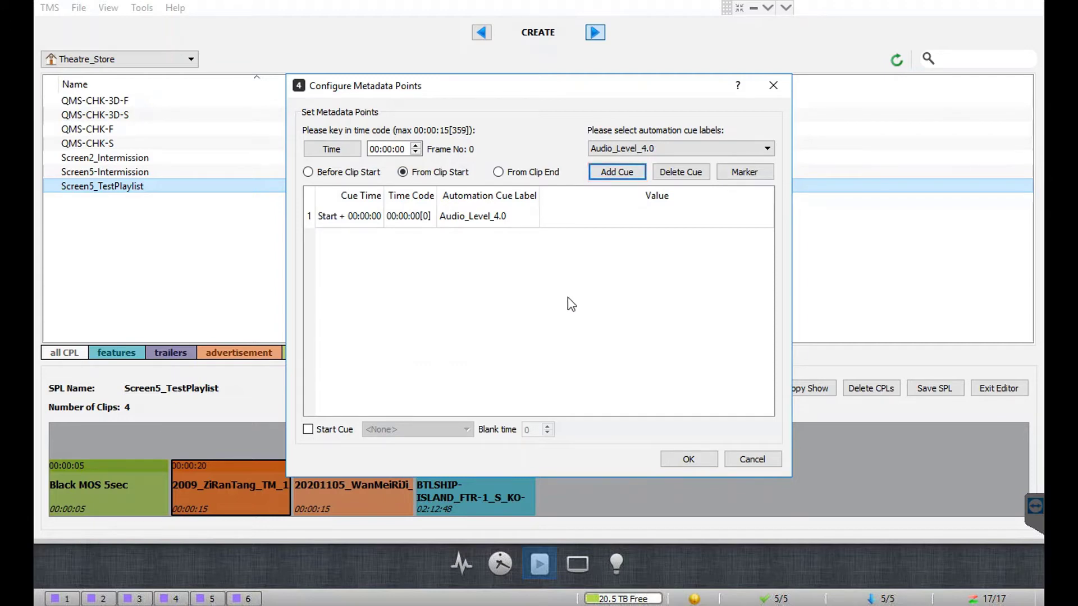
{"action": "left_click", "coordinate": [707, 458]}
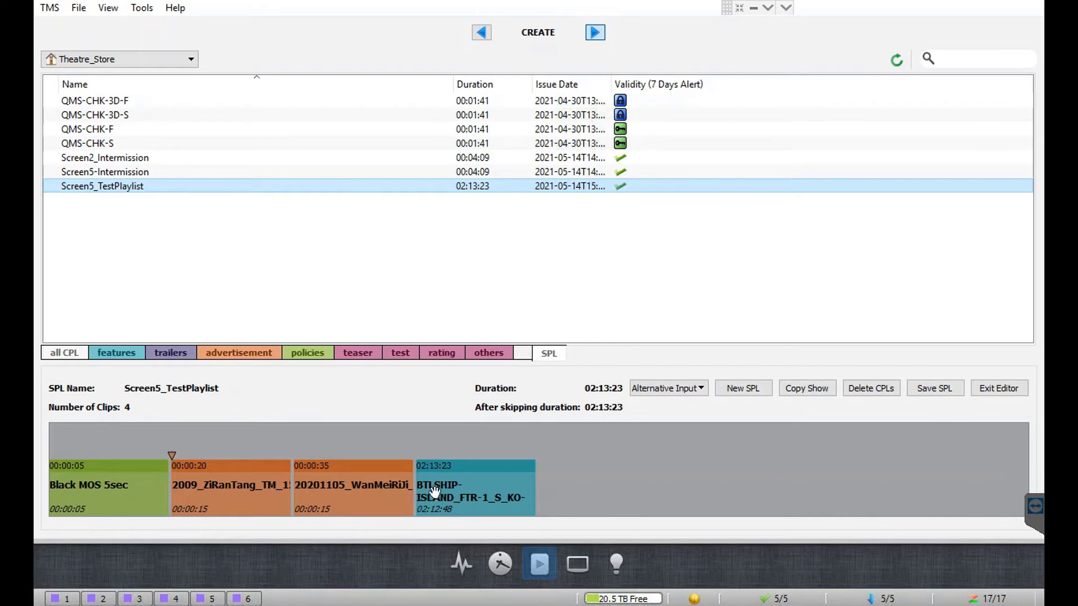
- Add an intermission to BTLSHIP-ISLAND using screen 5's Screen5-Intermission, timed from clip start
{"action": "right_click", "coordinate": [466, 487]}
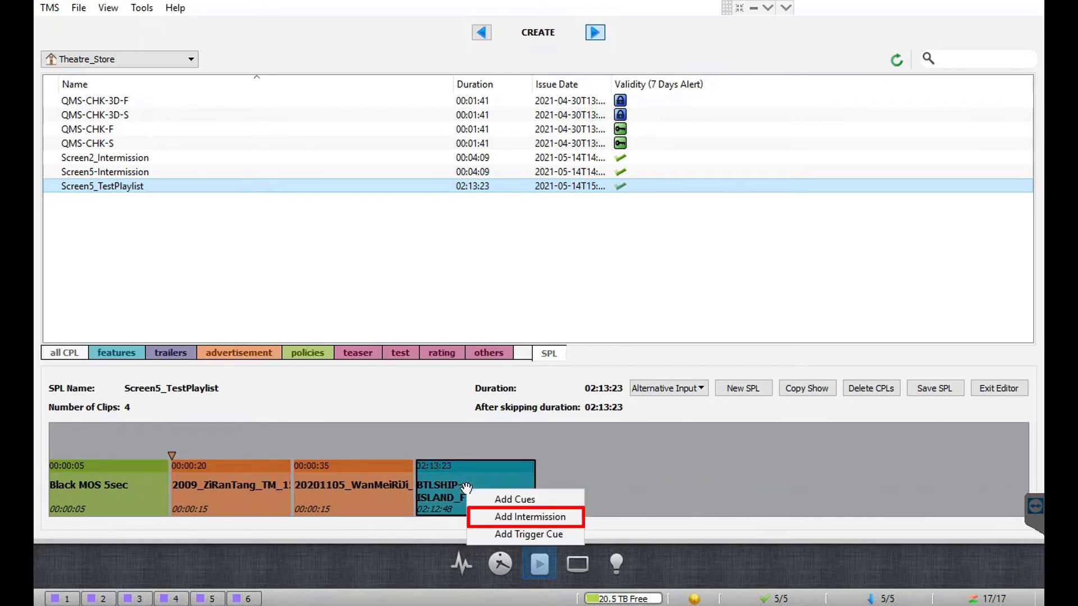
{"action": "left_click", "coordinate": [568, 522]}
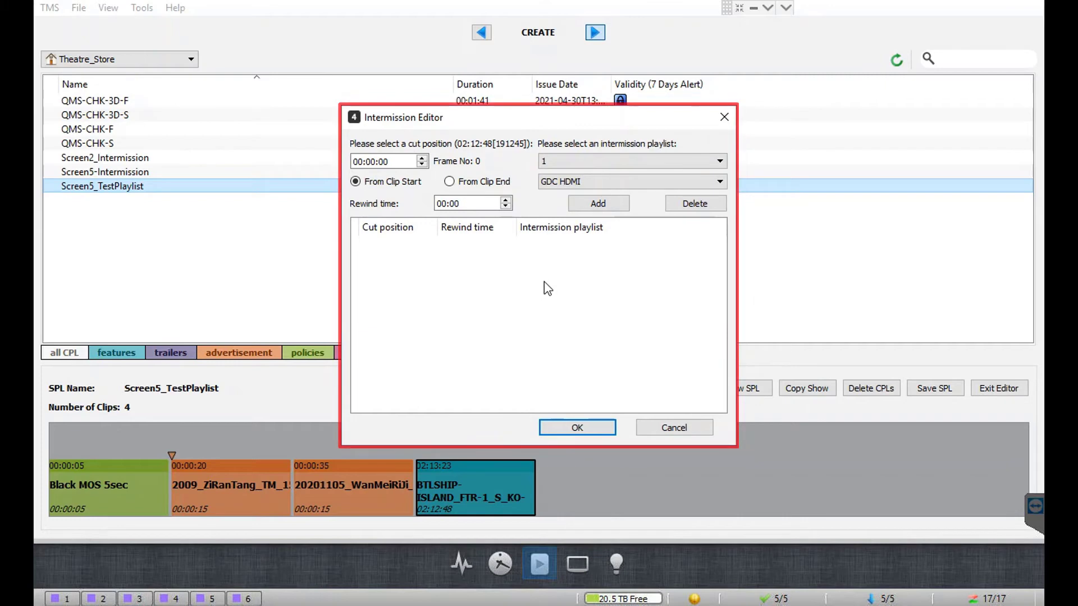
{"action": "left_click", "coordinate": [707, 164]}
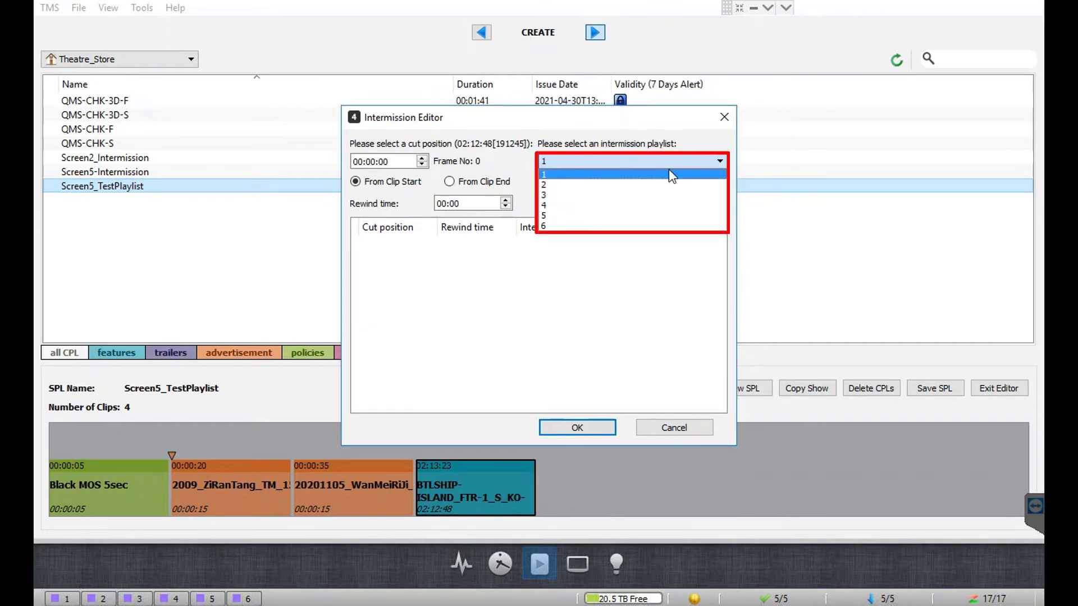
{"action": "left_click", "coordinate": [562, 216]}
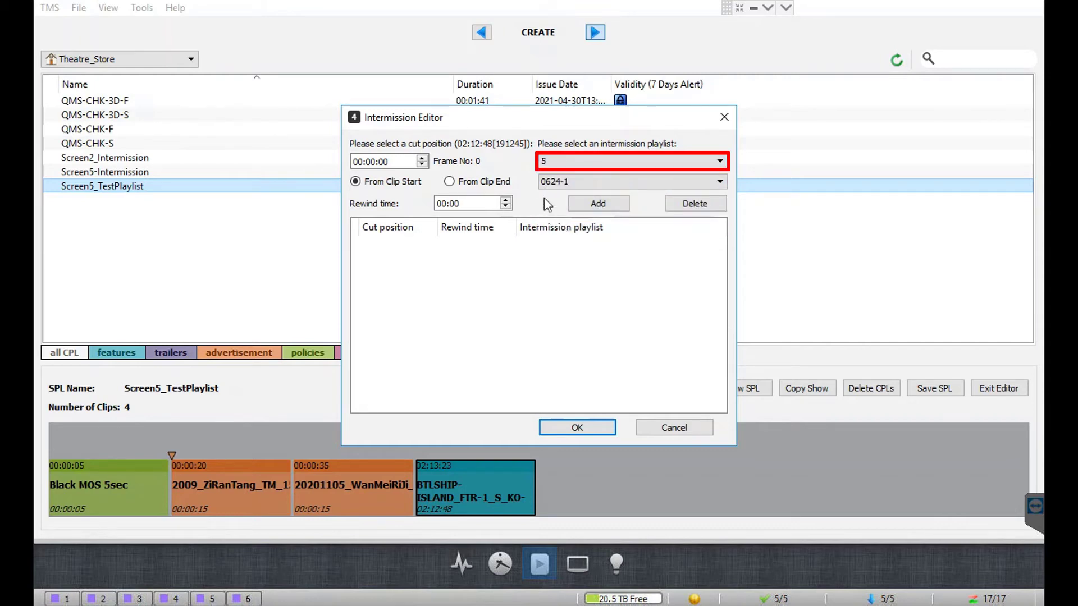
{"action": "left_click", "coordinate": [661, 179]}
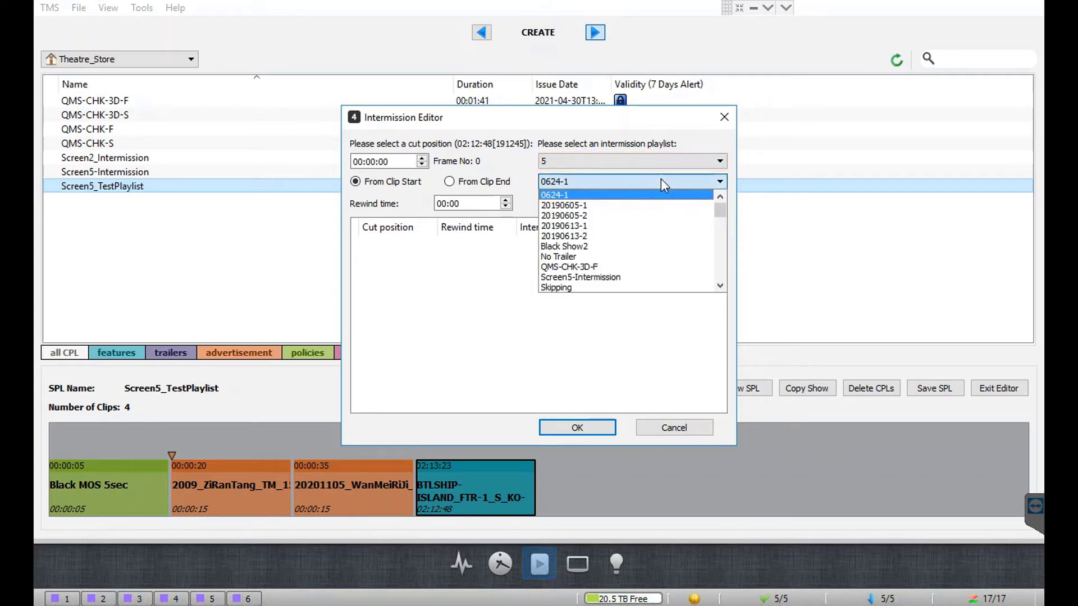
{"action": "left_click", "coordinate": [635, 277]}
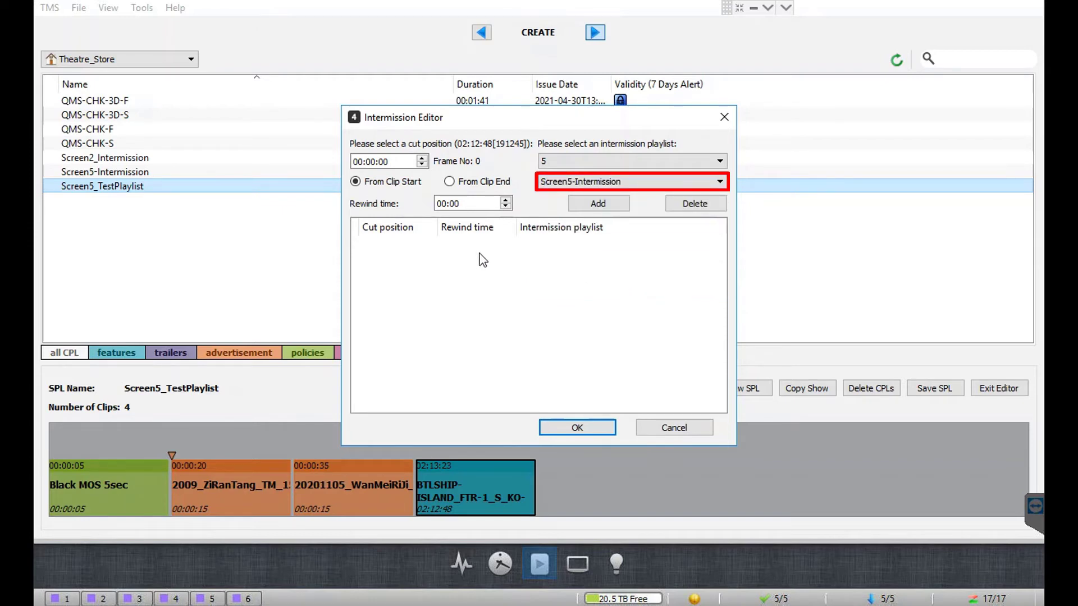
{"action": "left_click", "coordinate": [397, 186]}
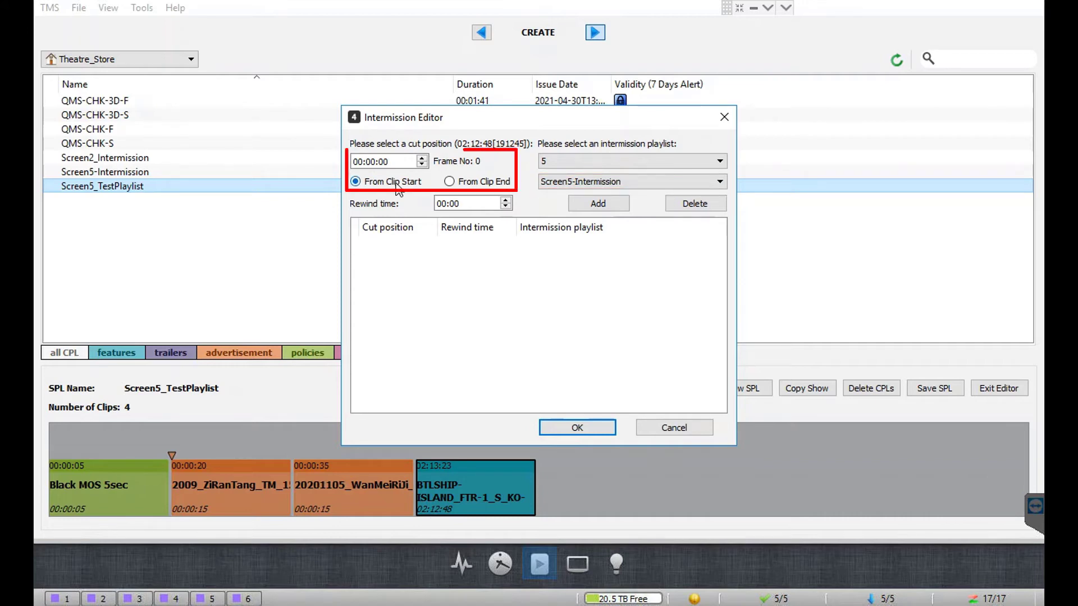
- Set cut position 00:59:00 with a 00:20 rewind, add the intermission, and close the editor
{"action": "double_click", "coordinate": [375, 161]}
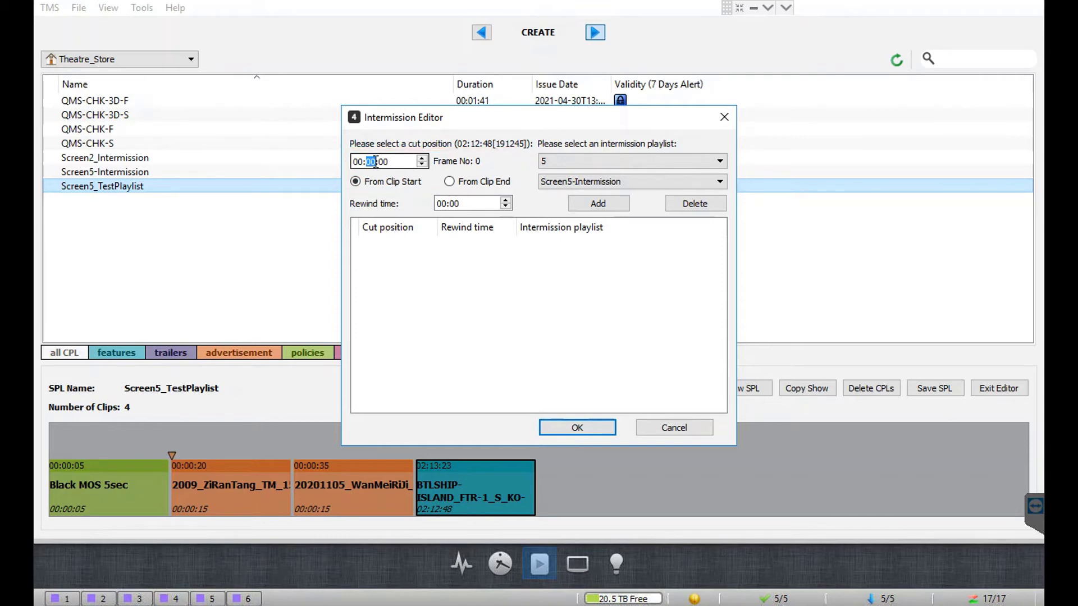
{"action": "type", "text": "59"}
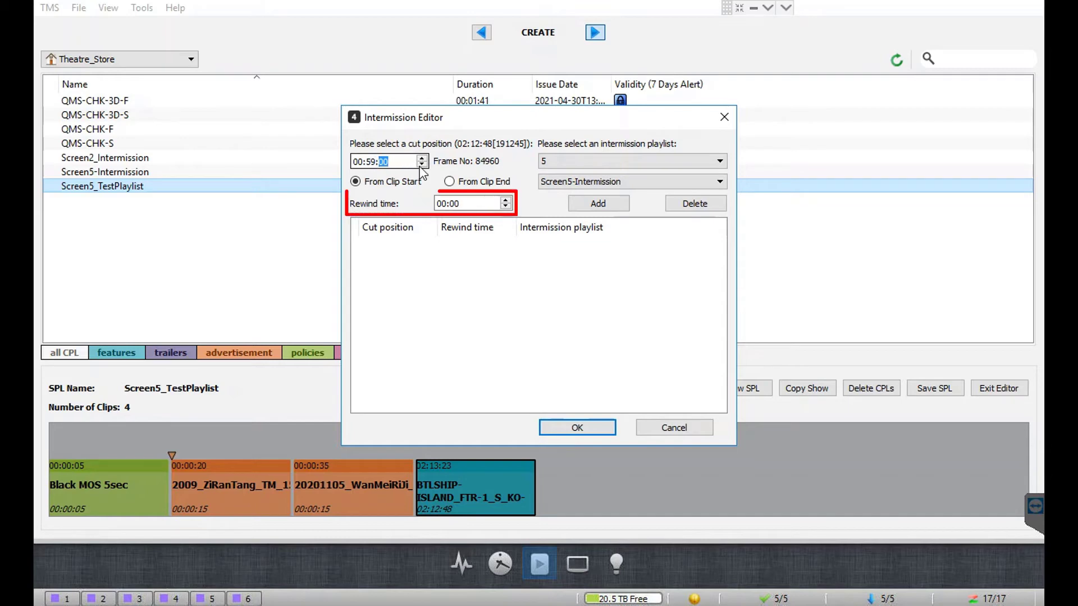
{"action": "double_click", "coordinate": [489, 201]}
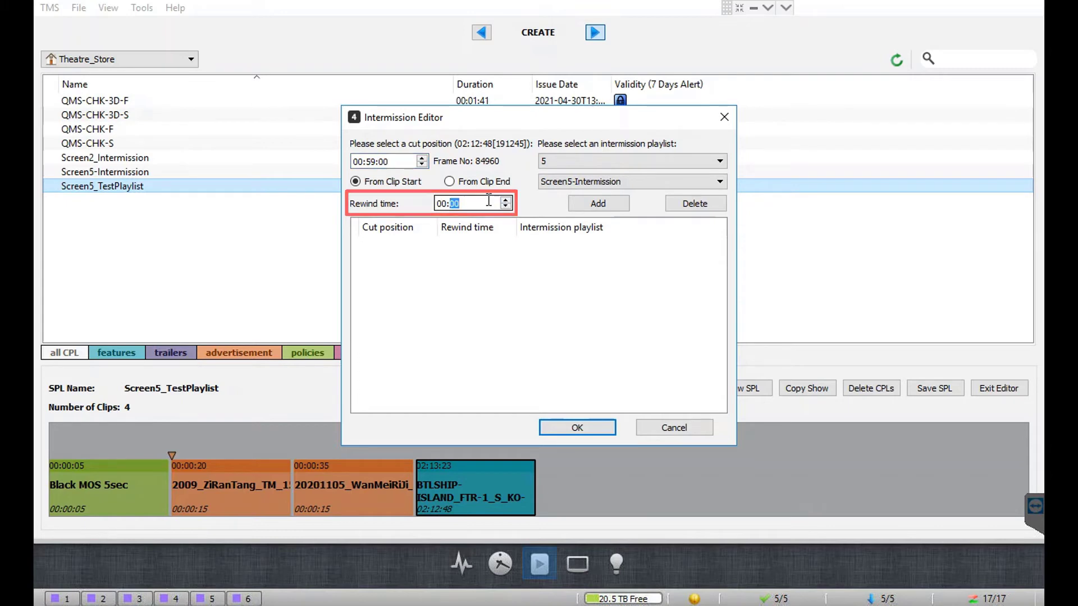
{"action": "type", "text": "20"}
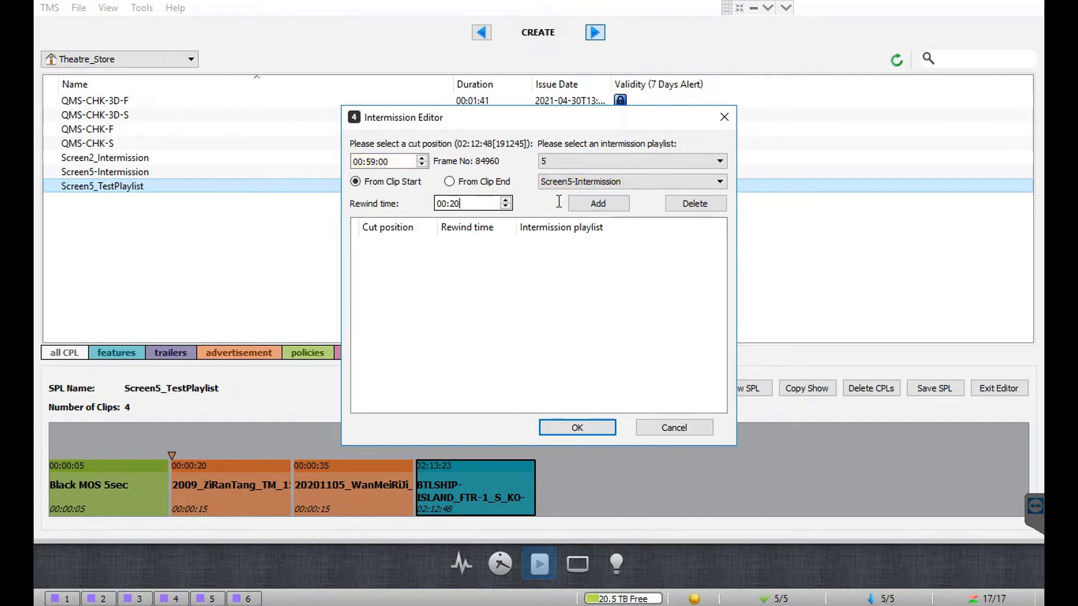
{"action": "left_click", "coordinate": [617, 207]}
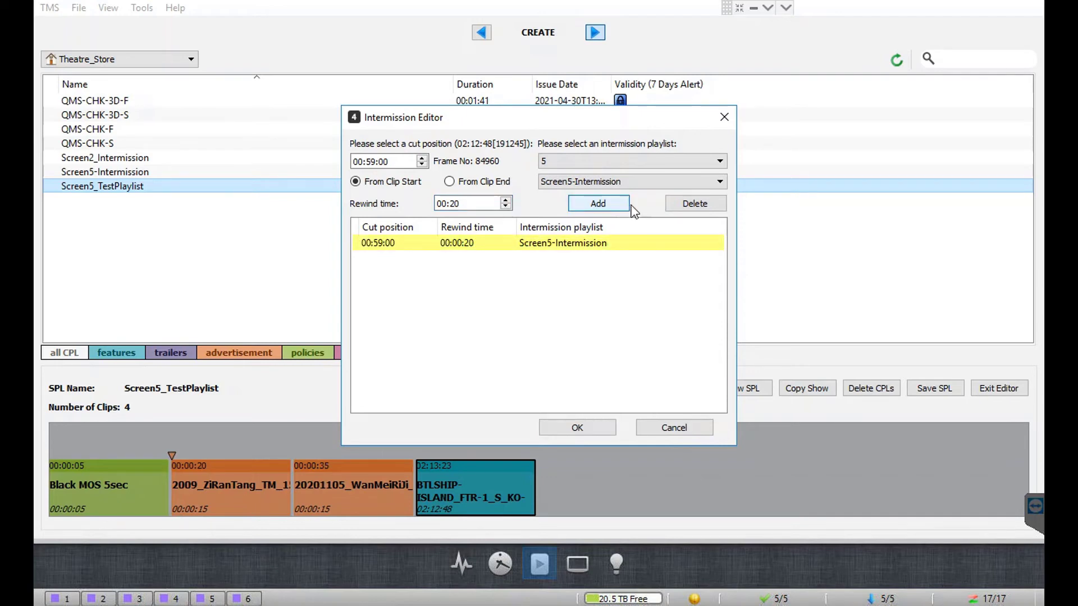
{"action": "left_click", "coordinate": [598, 246]}
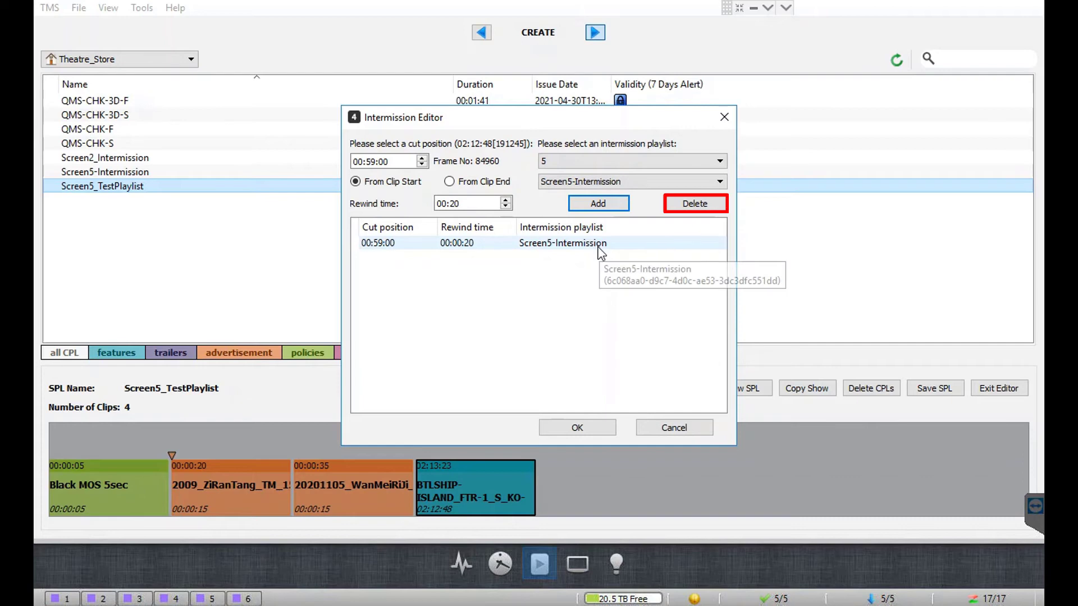
{"action": "left_click", "coordinate": [607, 427]}
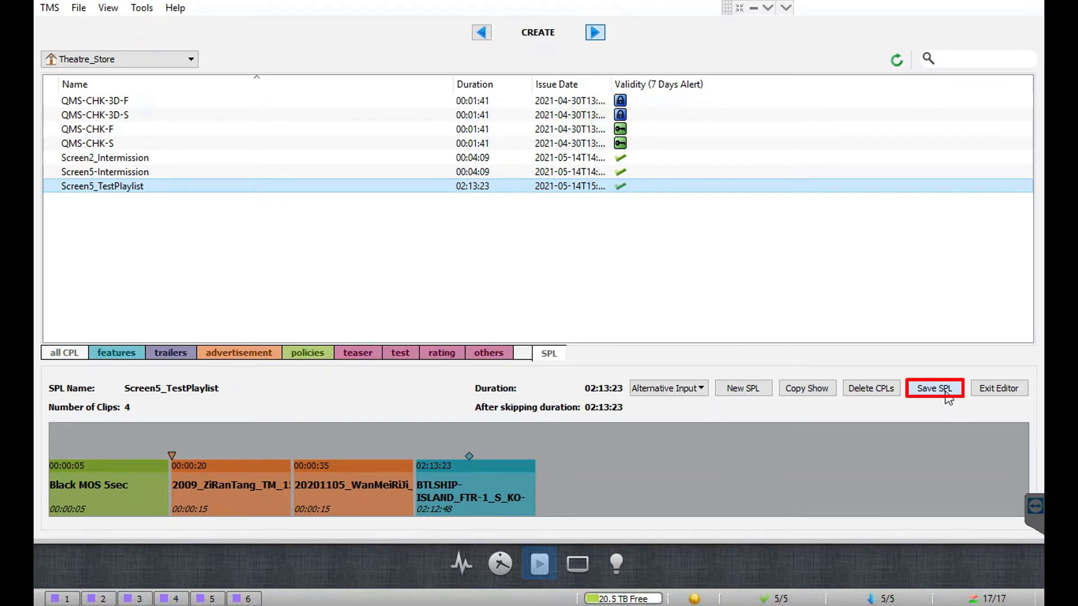
- Save the edited Screen5_TestPlaylist to Theatre_Store and acknowledge the confirmation
{"action": "left_click", "coordinate": [947, 394]}
{"action": "left_click", "coordinate": [447, 226]}
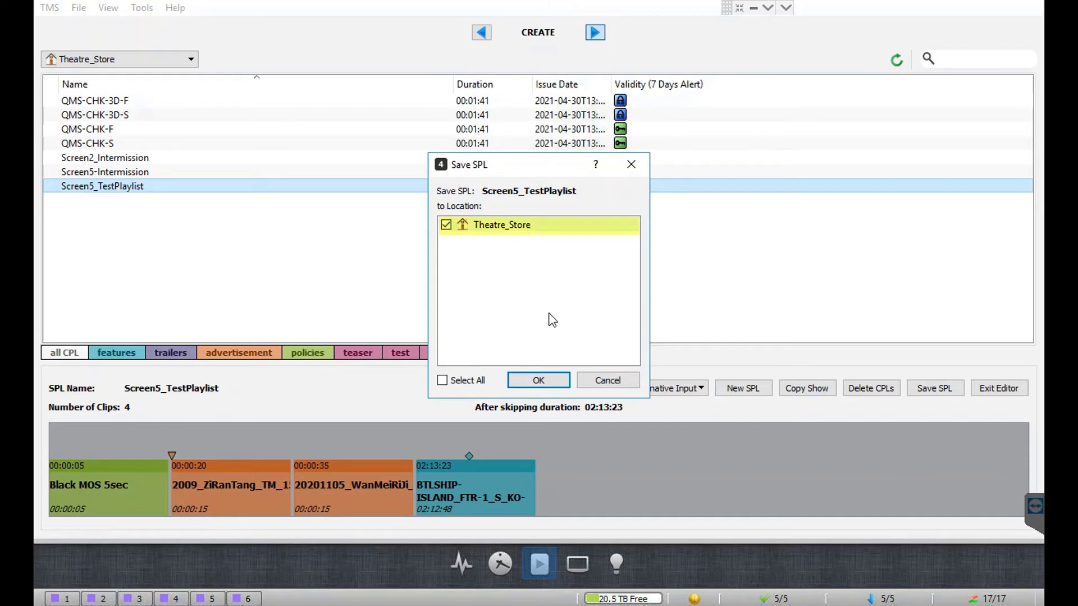
{"action": "left_click", "coordinate": [562, 382]}
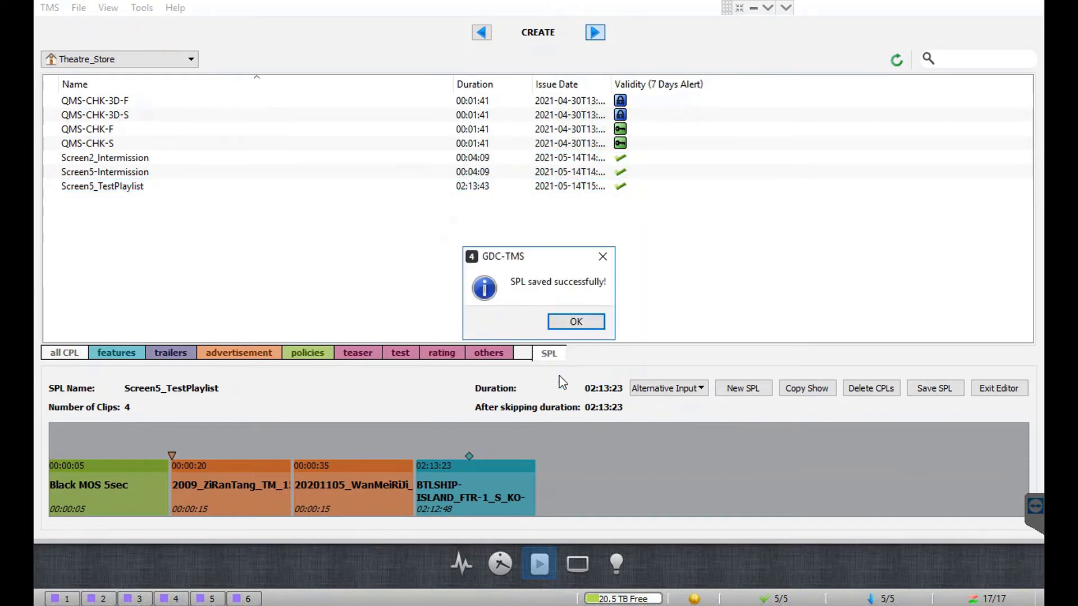
{"action": "left_click", "coordinate": [589, 322]}
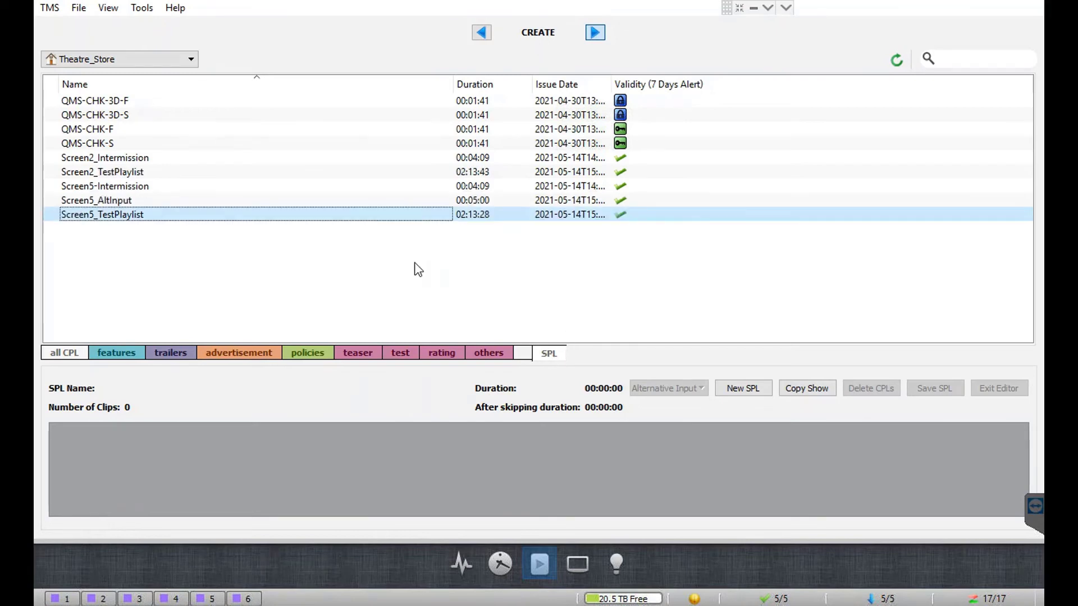
{"action": "right_click", "coordinate": [137, 222]}
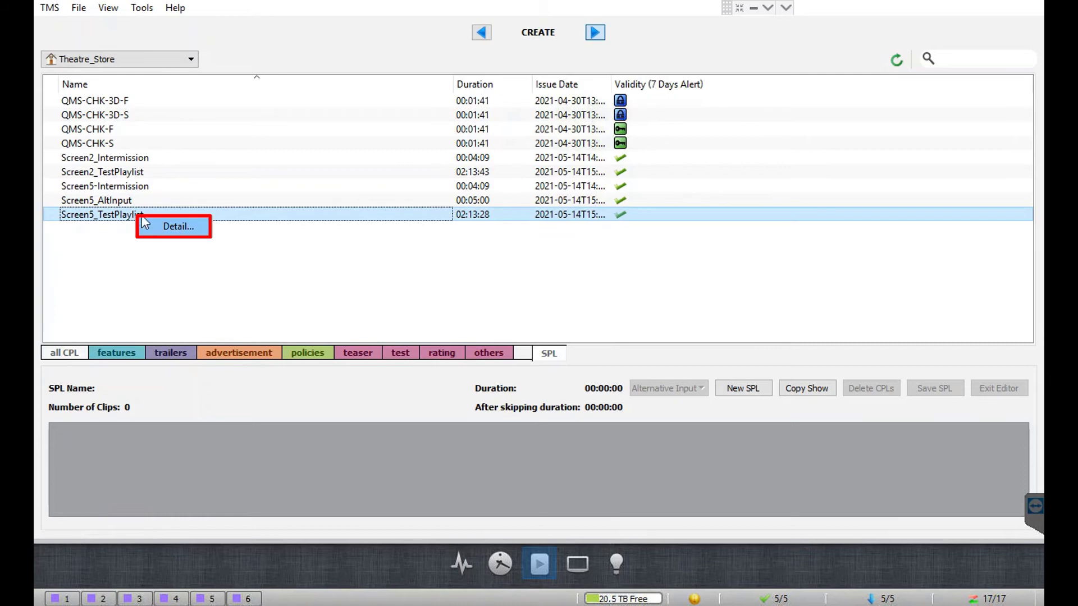
{"action": "left_click", "coordinate": [153, 227]}
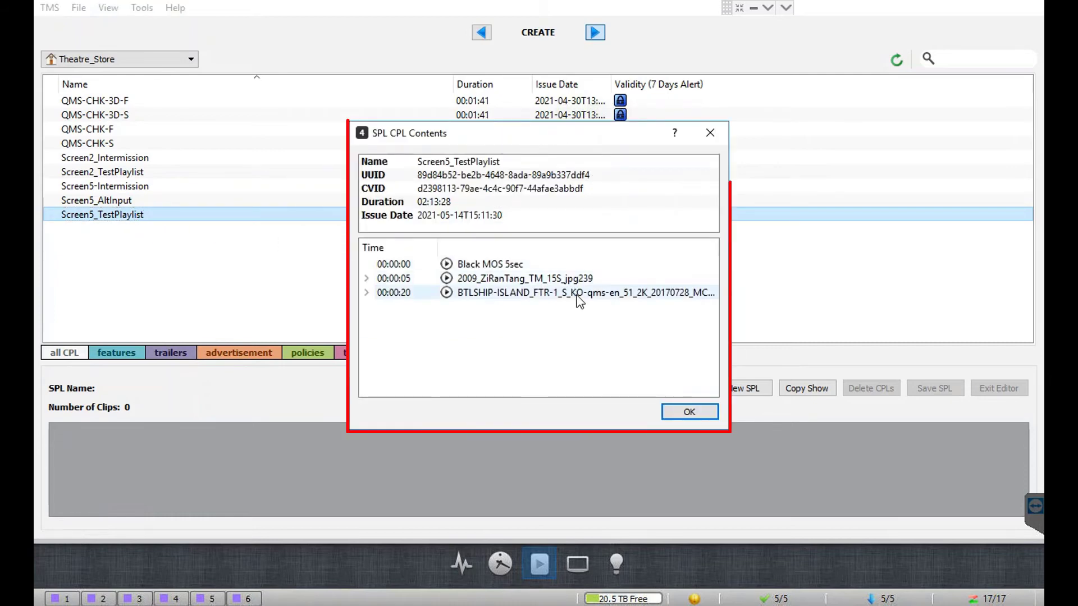
{"action": "left_click", "coordinate": [367, 293]}
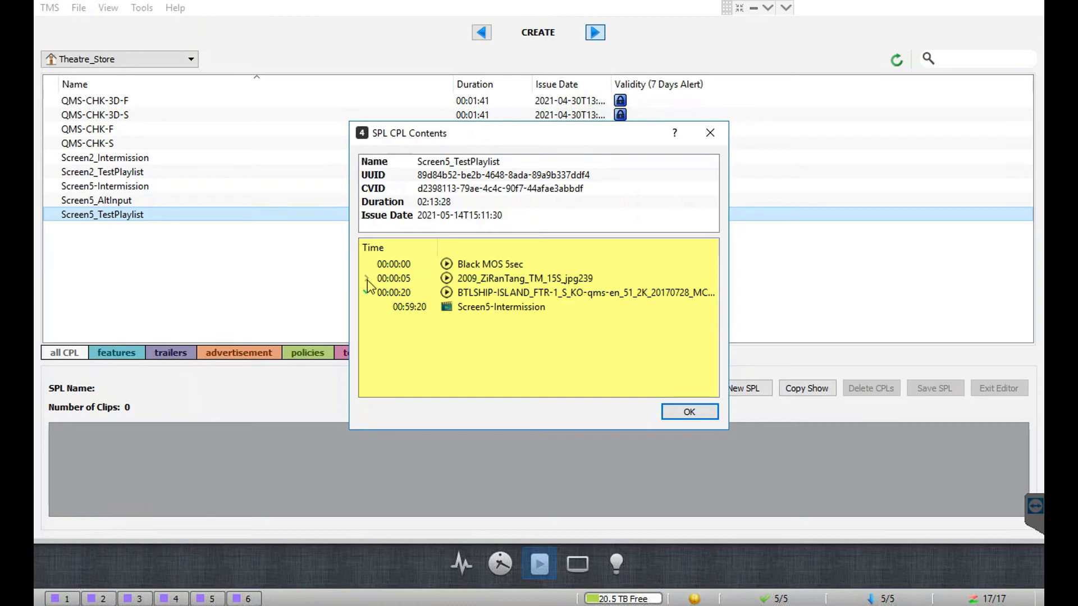
{"action": "left_click", "coordinate": [366, 279]}
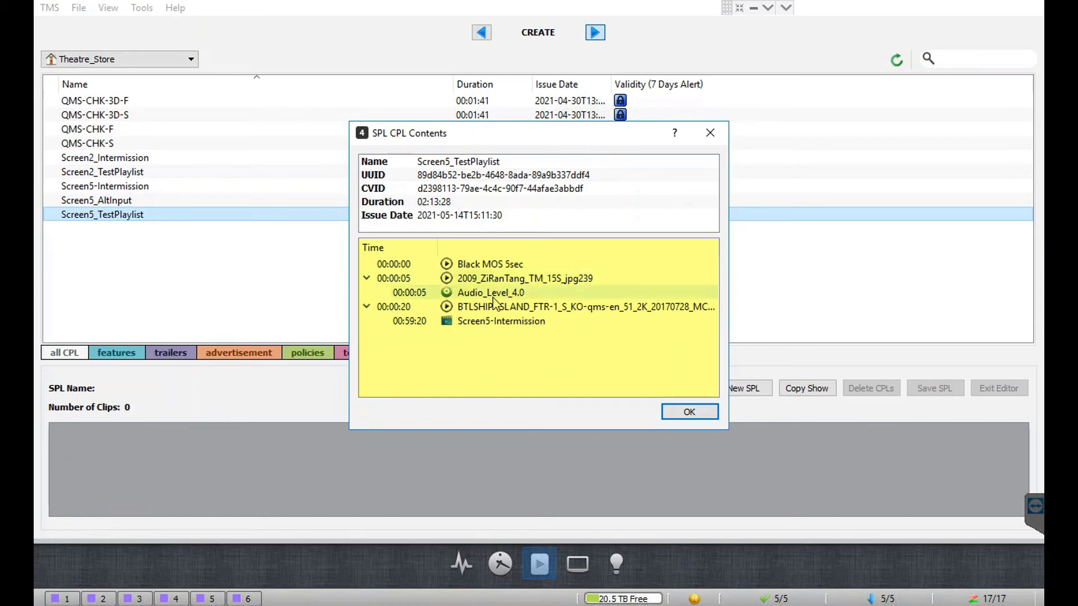
{"action": "mouse_move", "coordinate": [493, 326]}
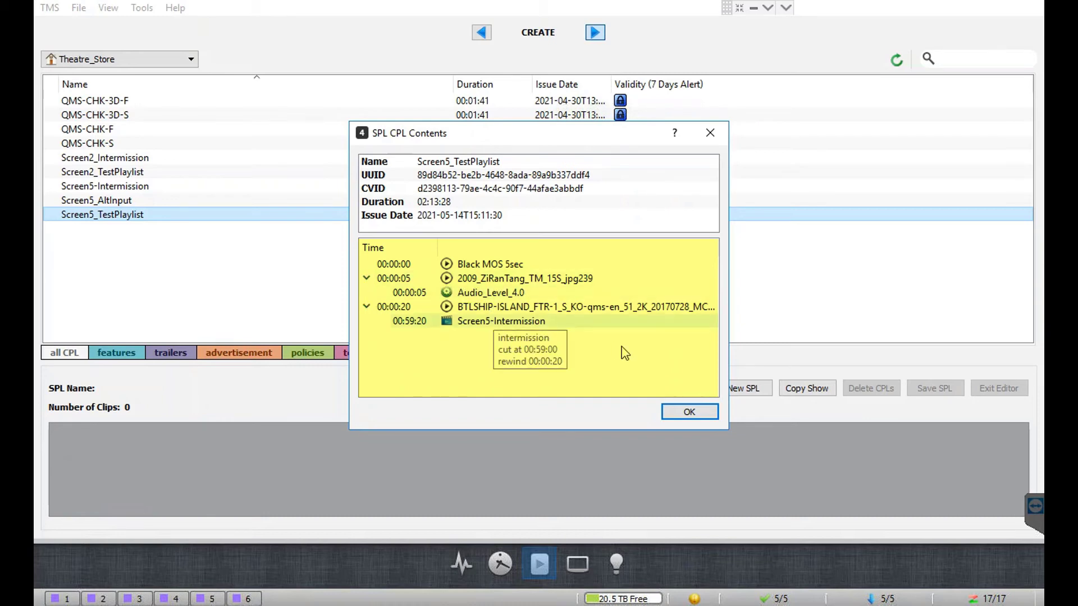
{"action": "left_click", "coordinate": [689, 412]}
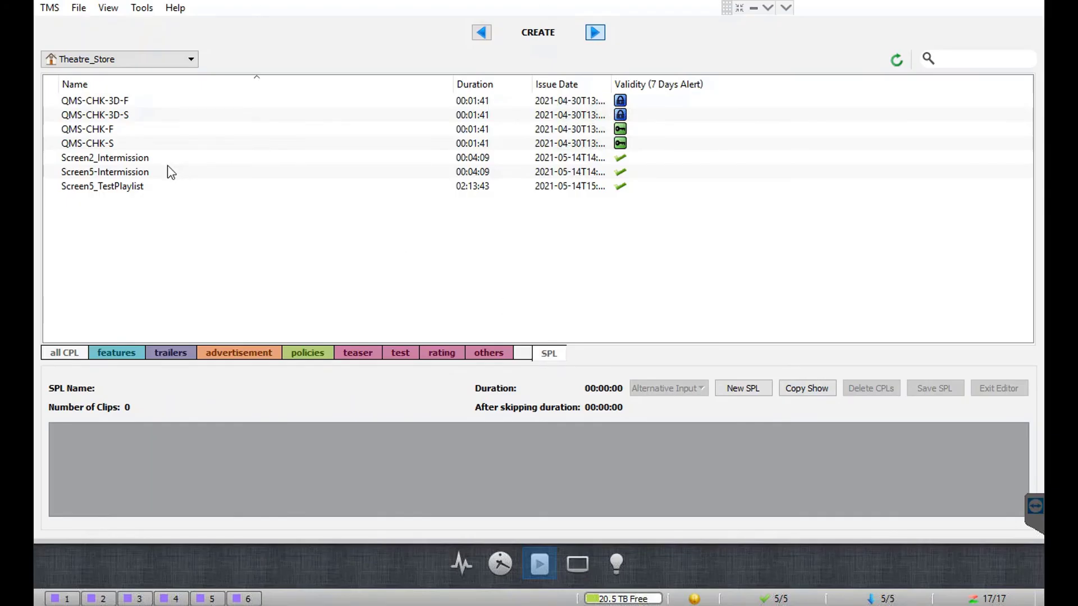
- Load Screen5_TestPlaylist and copy it as a new playlist named Screen2_TestPlaylist
{"action": "left_click", "coordinate": [140, 187]}
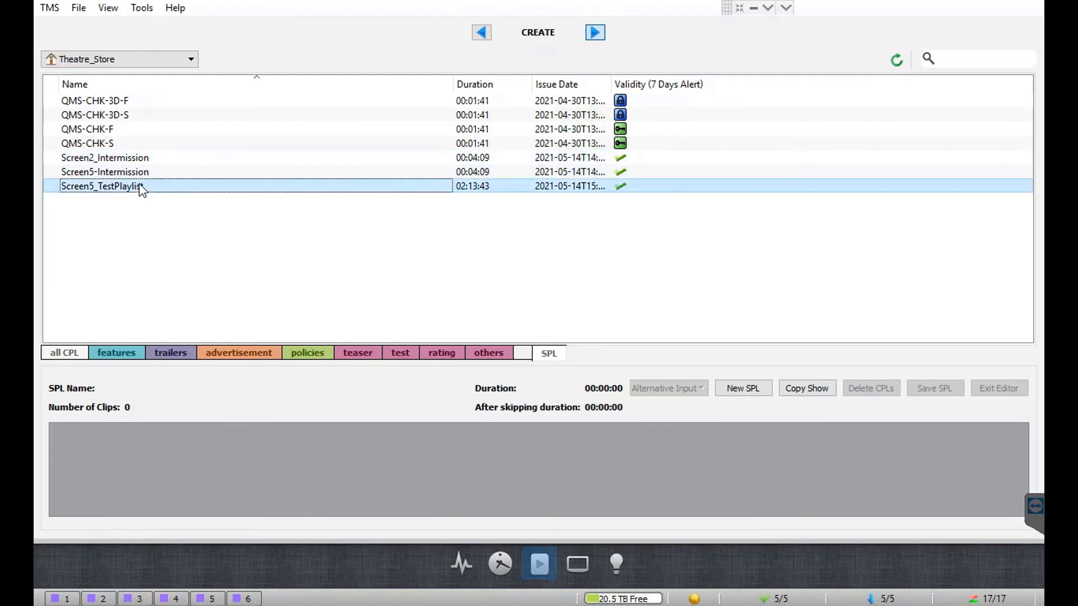
{"action": "double_click", "coordinate": [140, 187]}
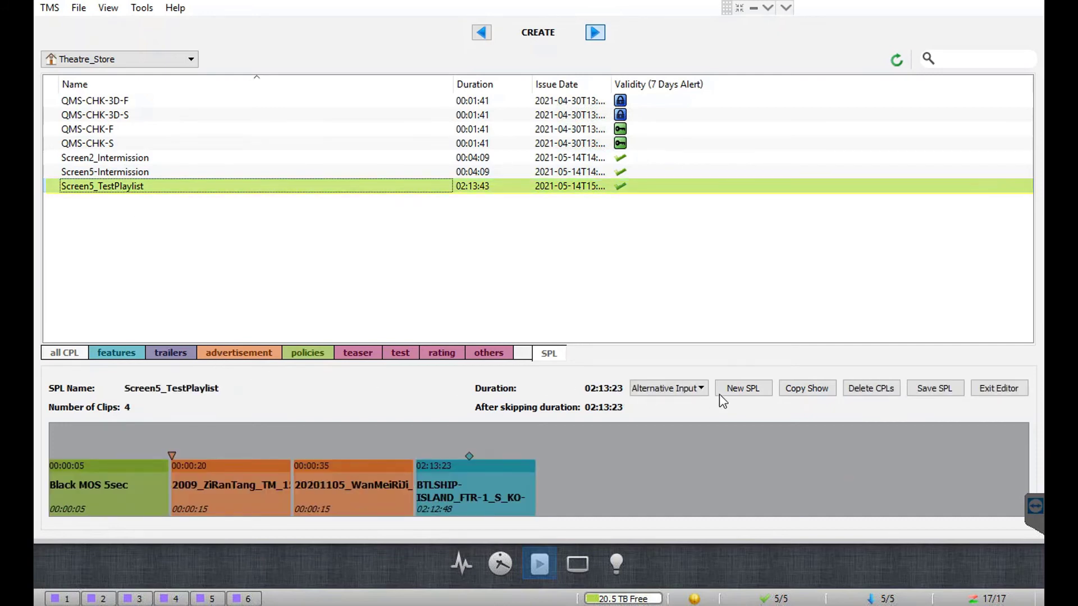
{"action": "left_click", "coordinate": [812, 396]}
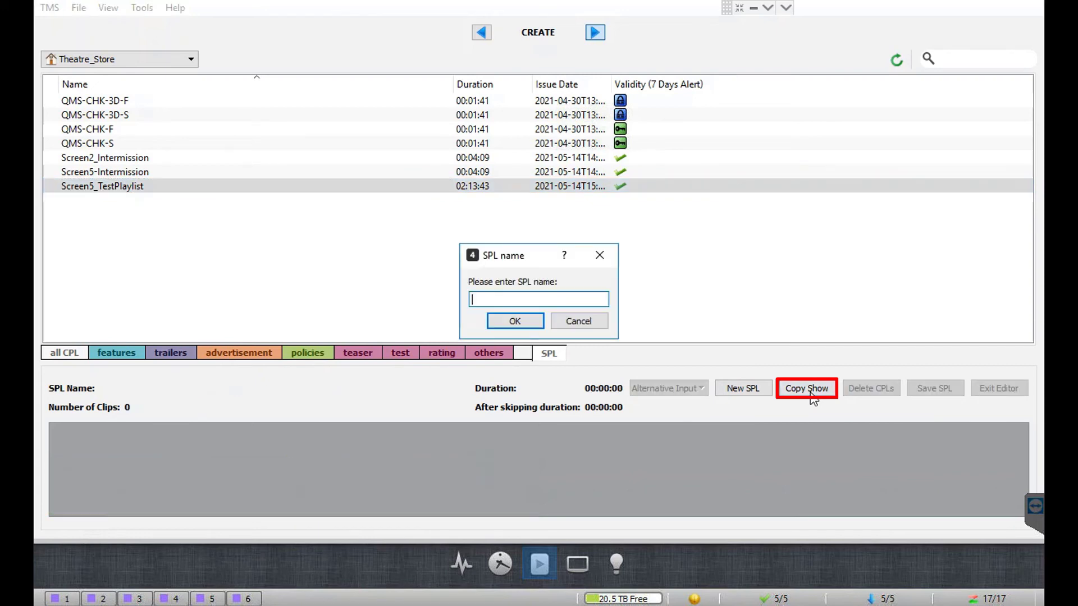
{"action": "left_click", "coordinate": [543, 298]}
{"action": "type", "text": "Scree"}
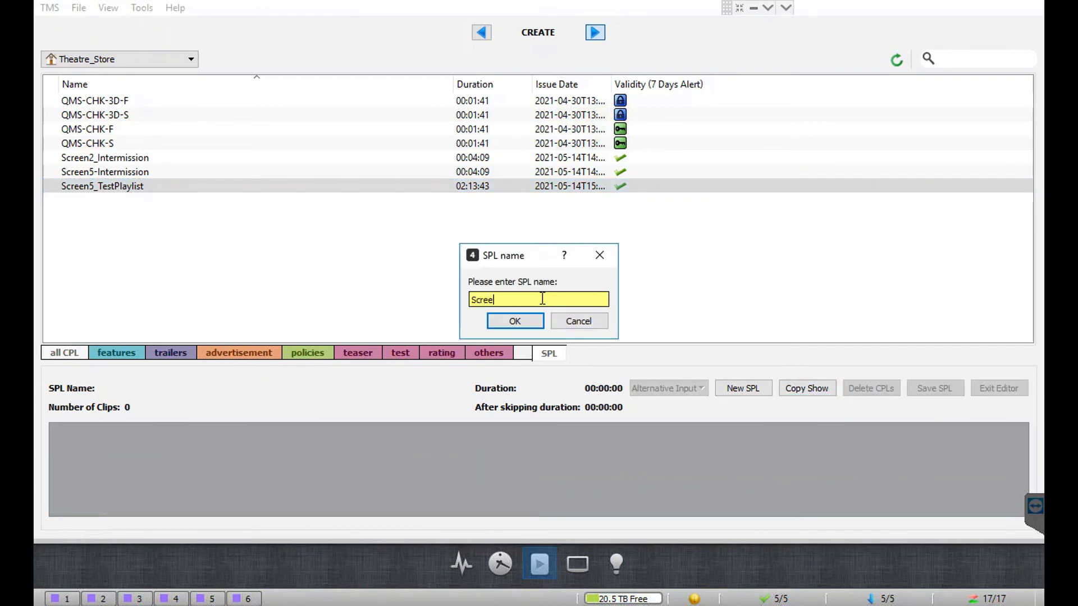
{"action": "type", "text": "n2_TestPlaylist"}
{"action": "left_click", "coordinate": [536, 323]}
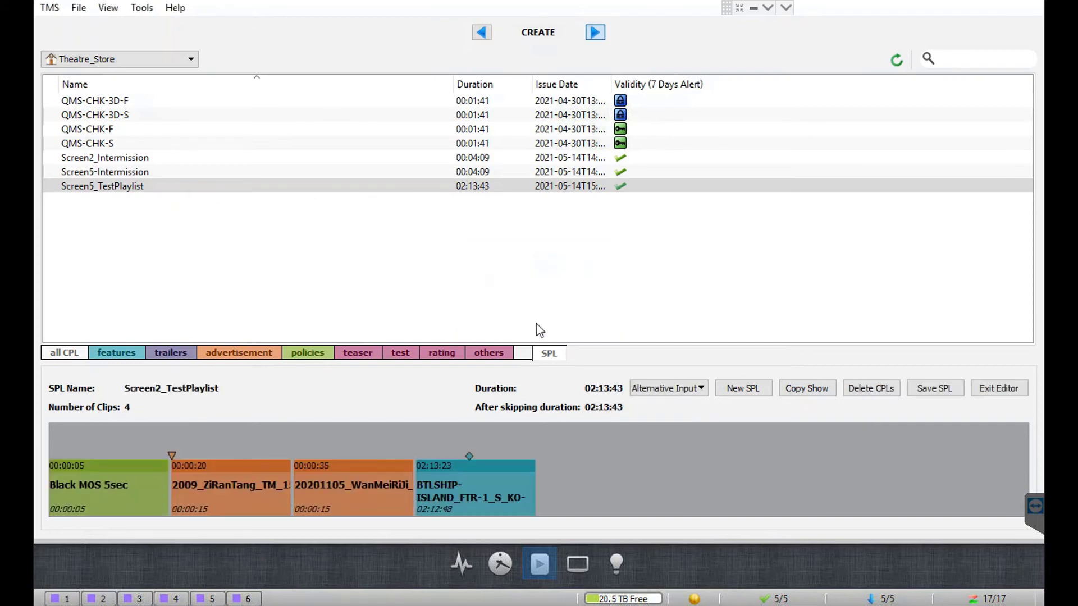
- Delete the 20201105_WanMeiRiJi clip from Screen5_TestPlaylist
{"action": "left_click", "coordinate": [365, 490]}
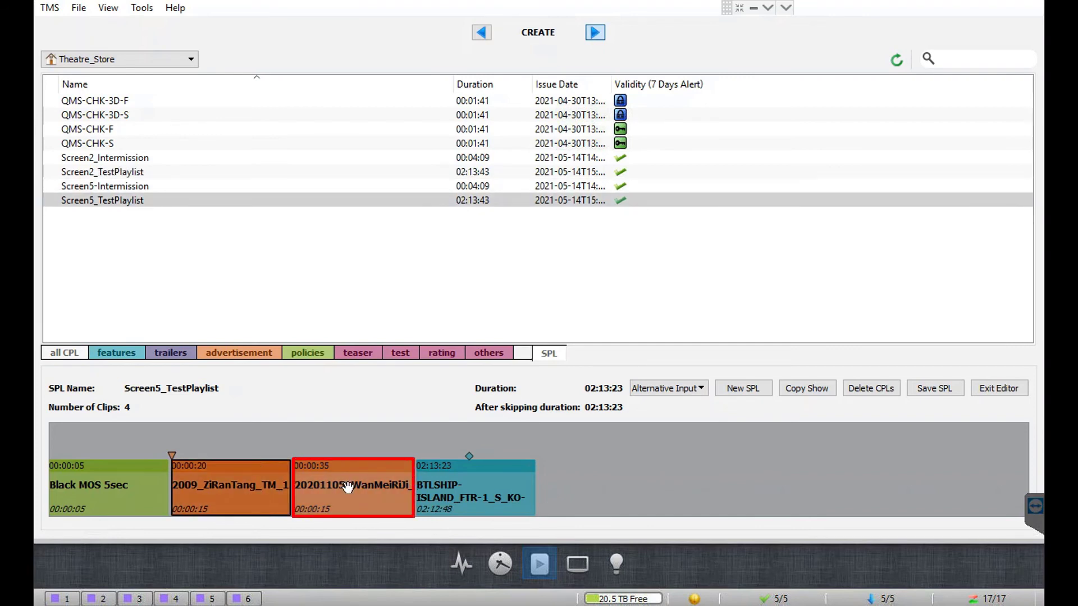
{"action": "left_click", "coordinate": [347, 486]}
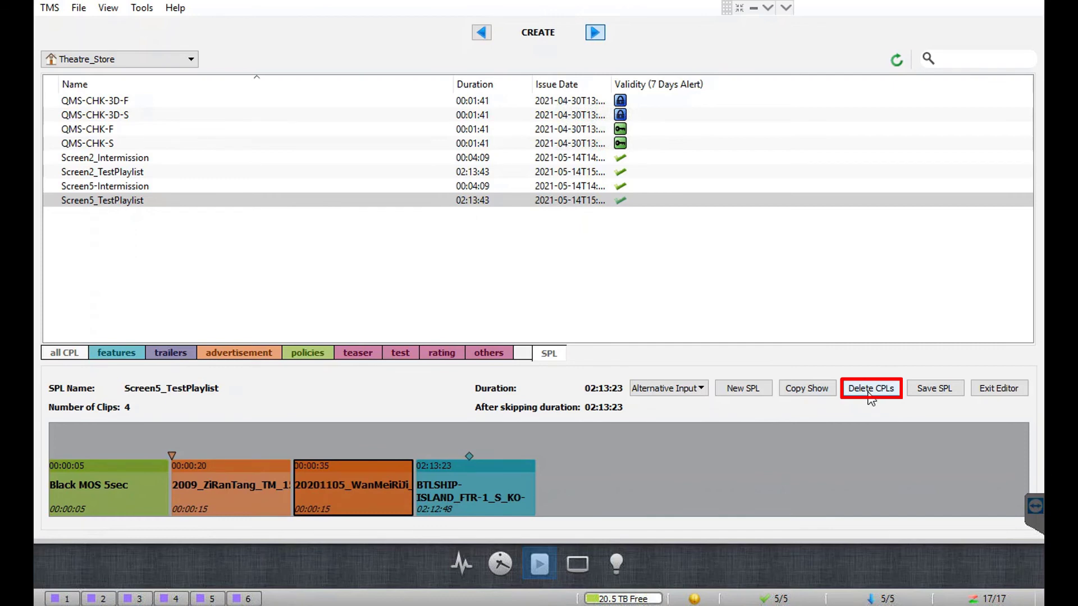
{"action": "left_click", "coordinate": [870, 396]}
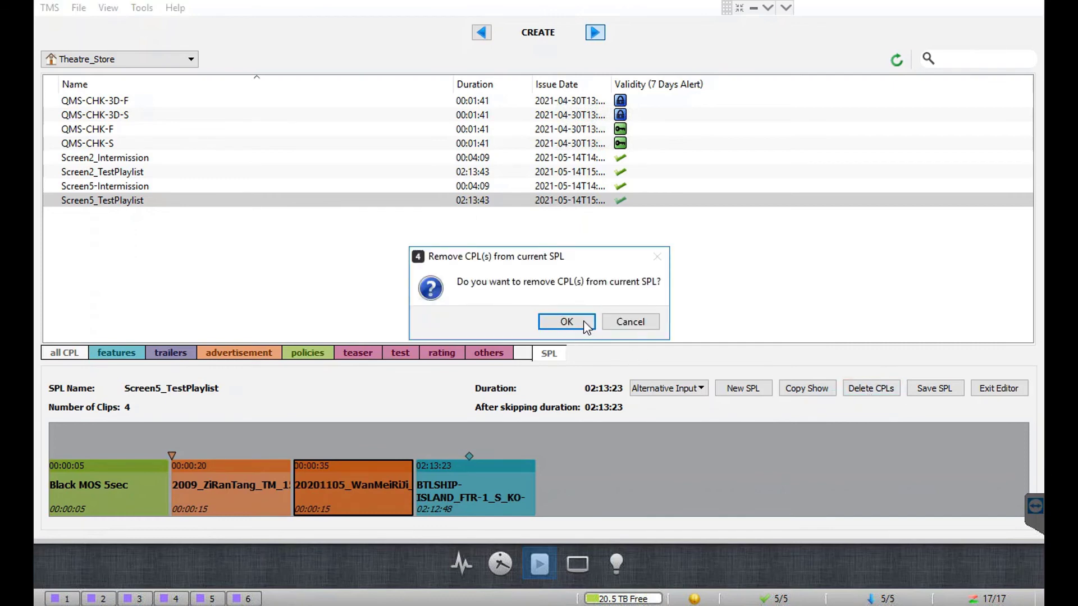
{"action": "left_click", "coordinate": [566, 322]}
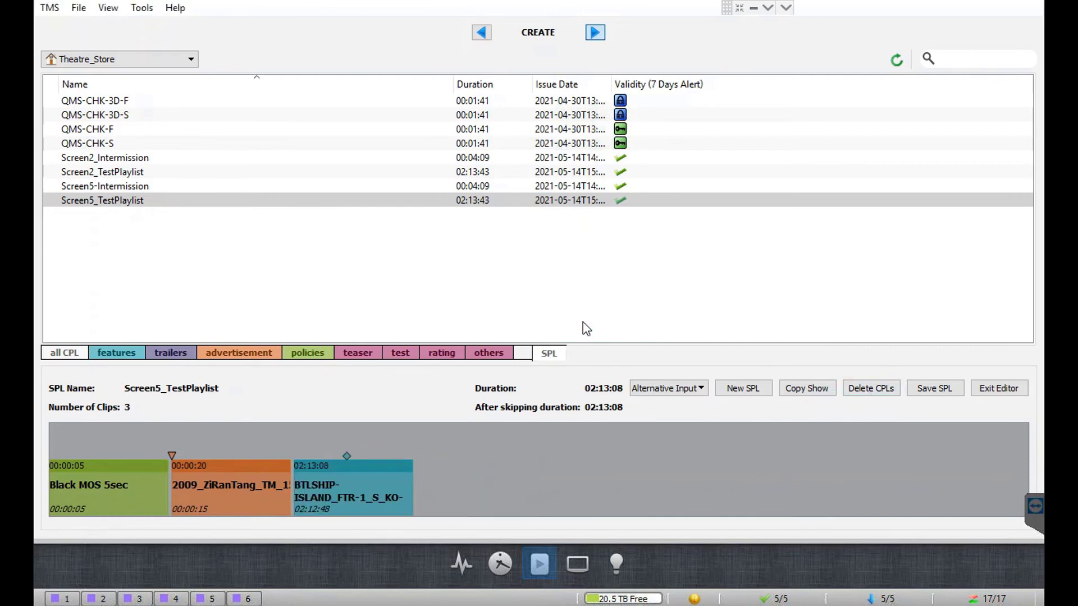
- Save the three-clip playlist to Theatre_Store
{"action": "left_click", "coordinate": [934, 389]}
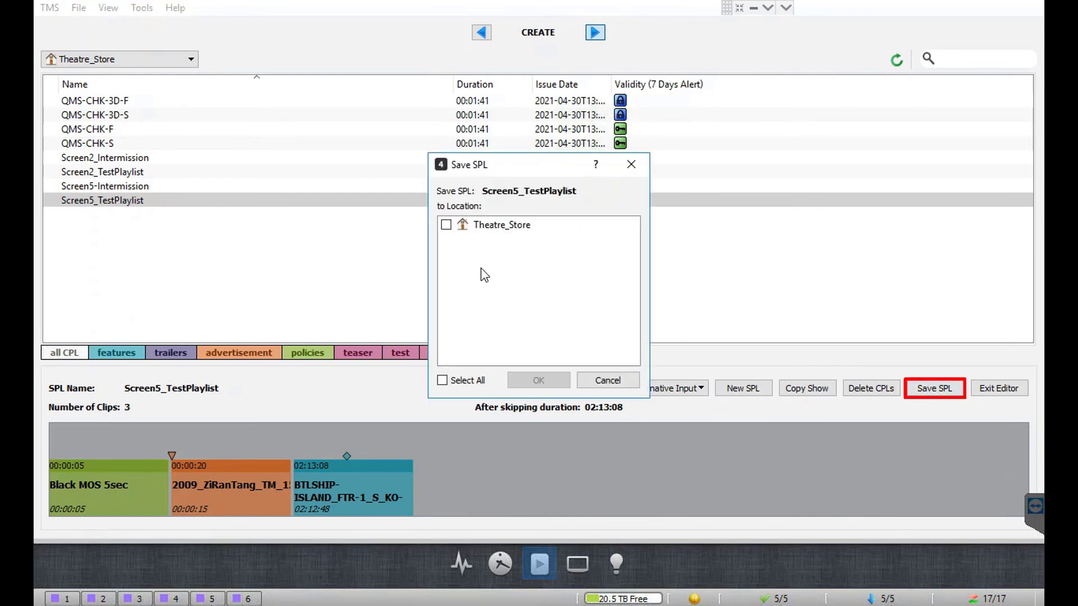
{"action": "left_click", "coordinate": [446, 225]}
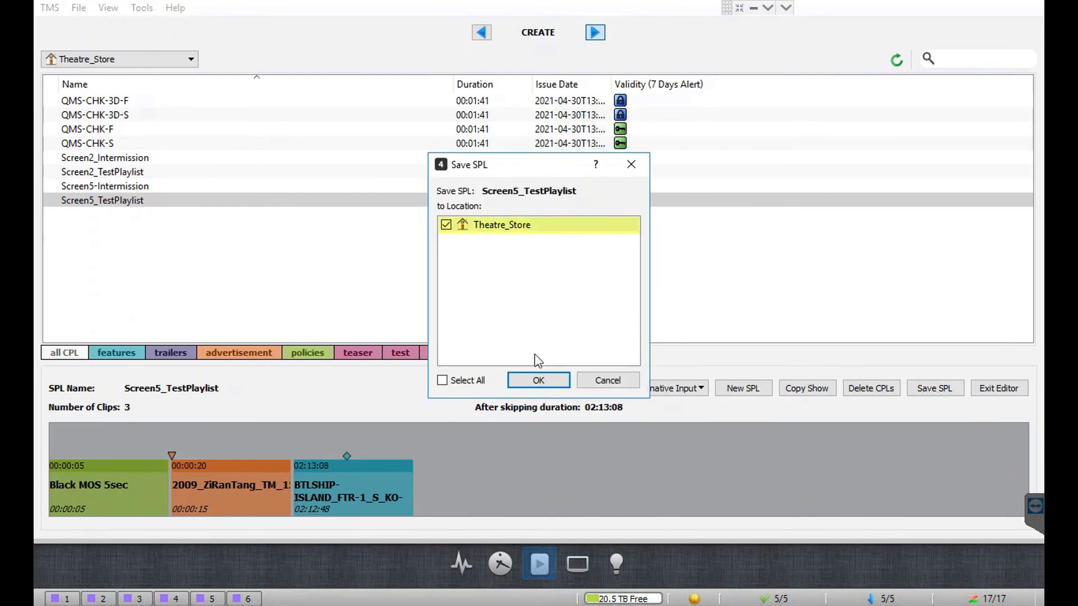
{"action": "left_click", "coordinate": [539, 382]}
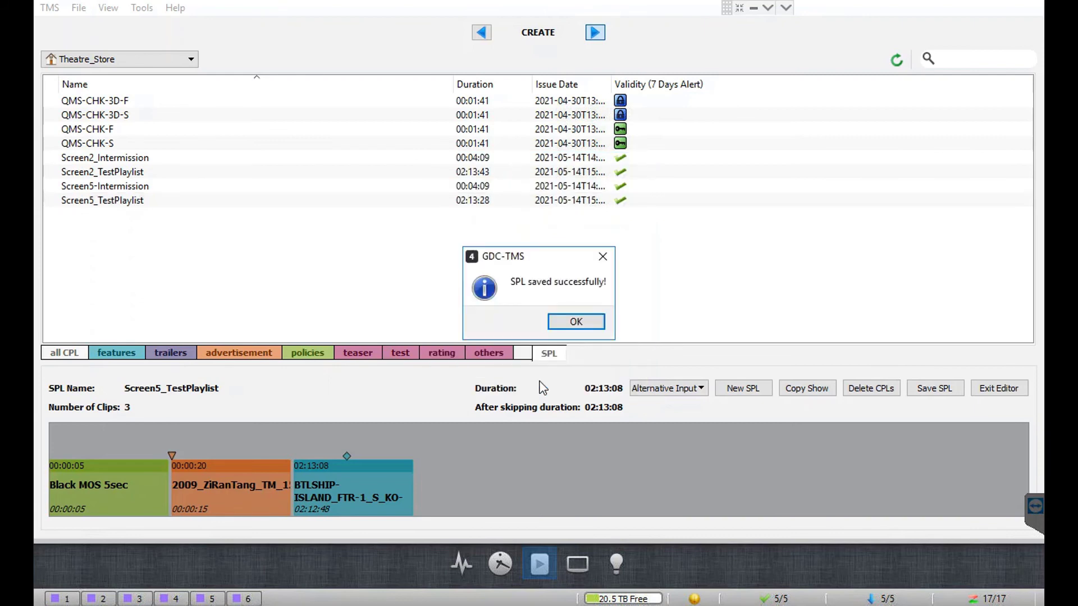
{"action": "left_click", "coordinate": [577, 322]}
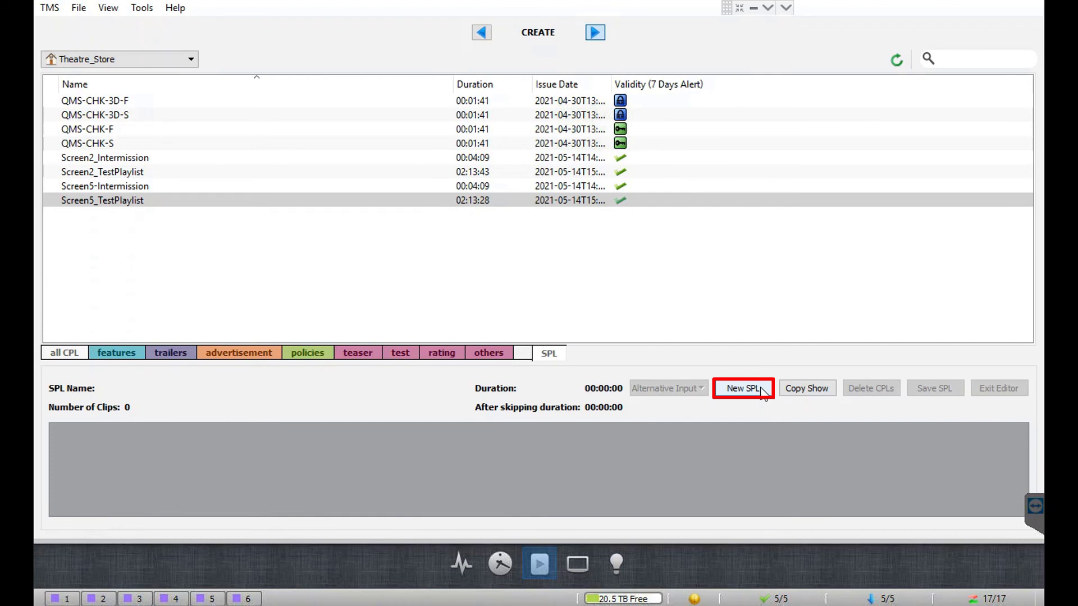
- Start a new playlist named Screen5_AltInput
{"action": "left_click", "coordinate": [761, 386]}
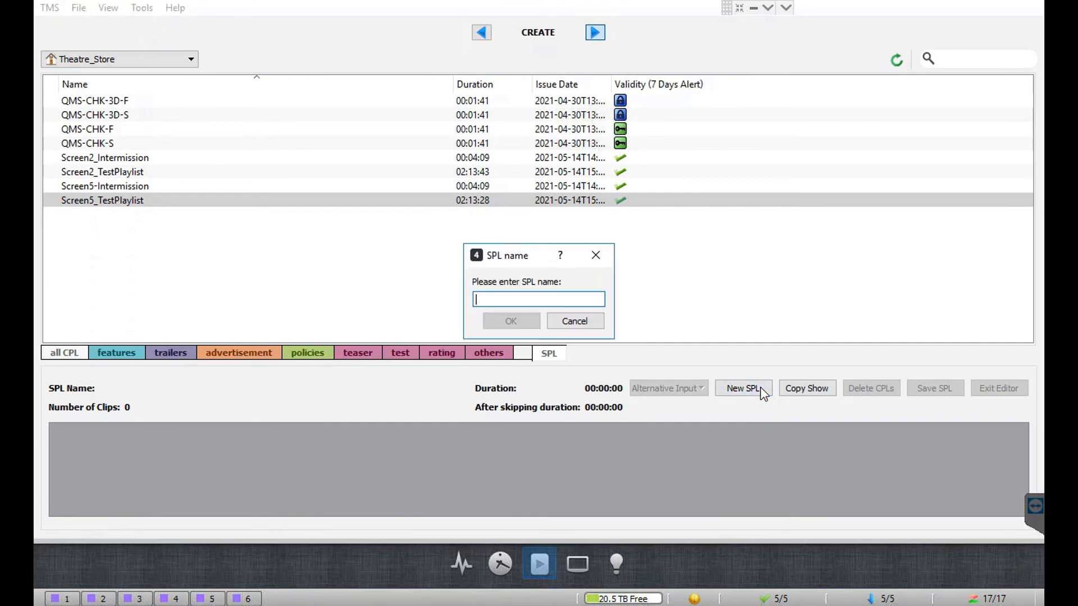
{"action": "left_click", "coordinate": [538, 298]}
{"action": "type", "text": "Screen"}
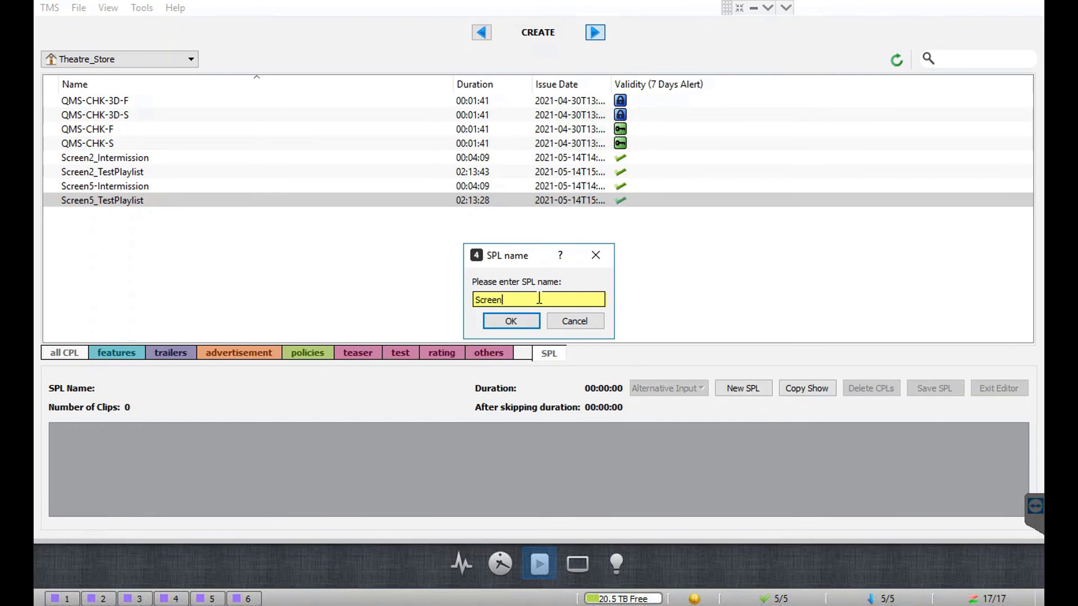
{"action": "type", "text": "5_AltInput"}
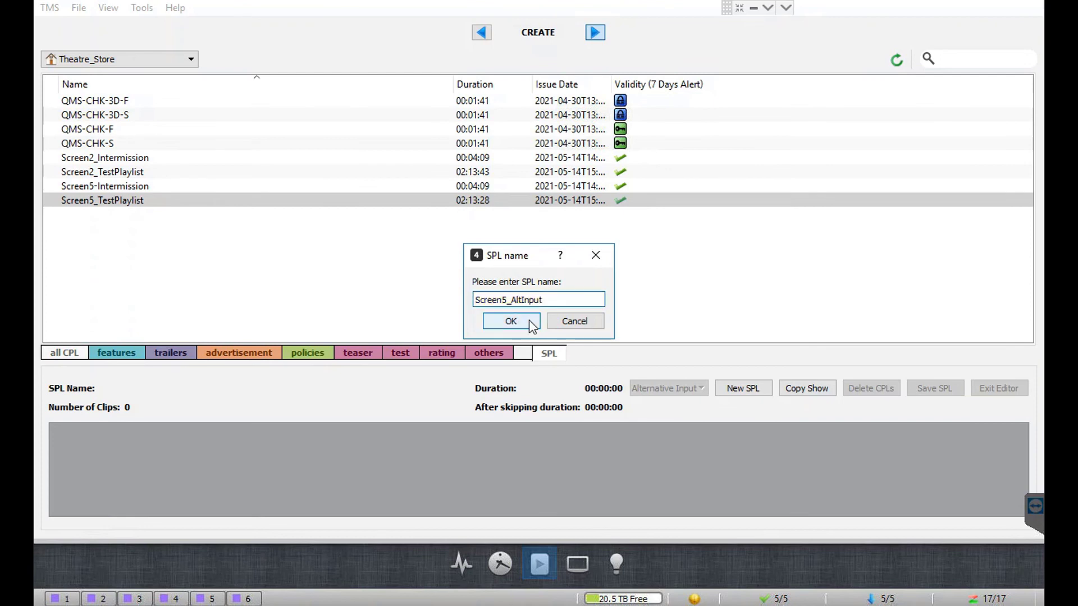
{"action": "left_click", "coordinate": [528, 320]}
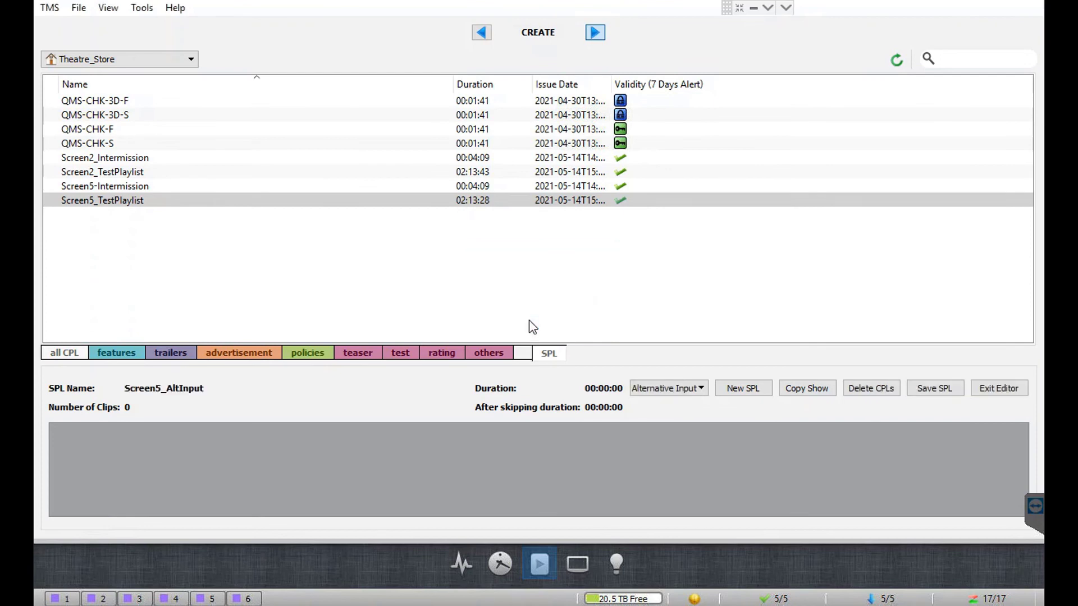
- Add a GDC Alternative Input item, type HDMI 2D, with duration 00:05:00
{"action": "left_click", "coordinate": [699, 389]}
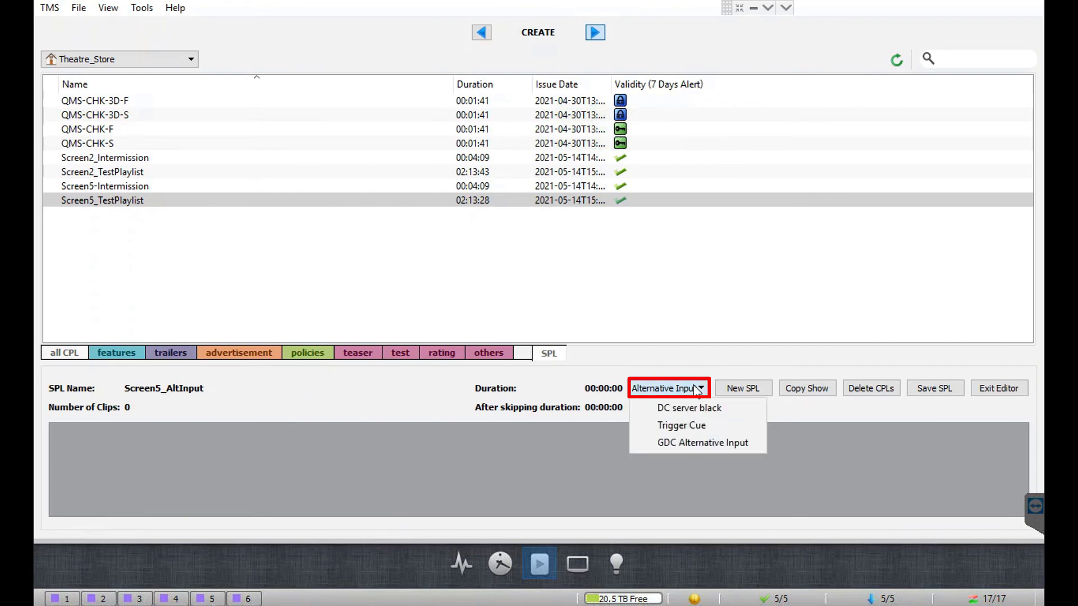
{"action": "left_click", "coordinate": [752, 443]}
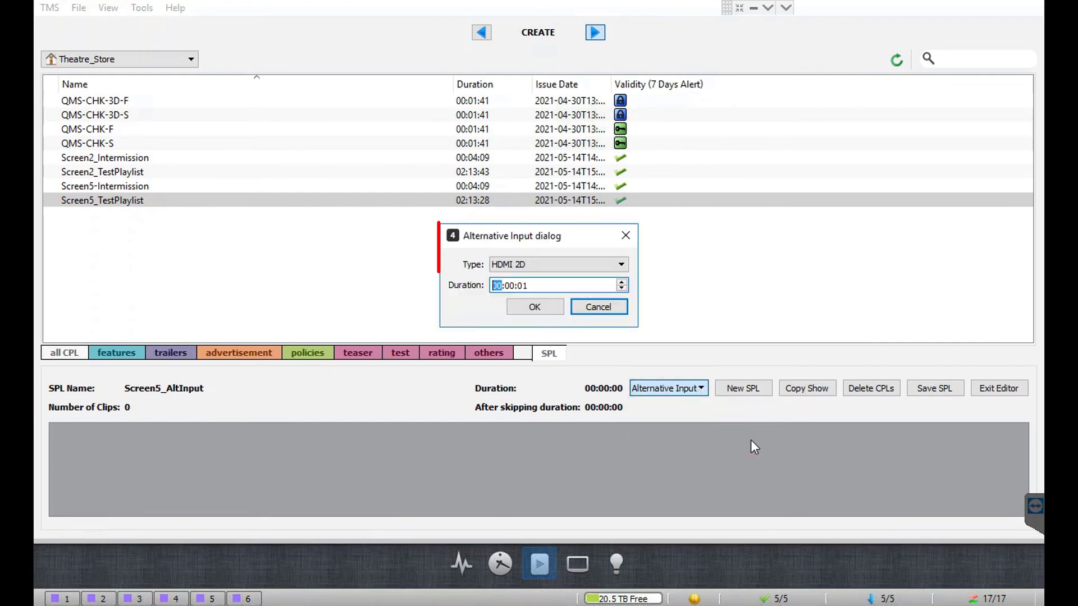
{"action": "left_click", "coordinate": [515, 286]}
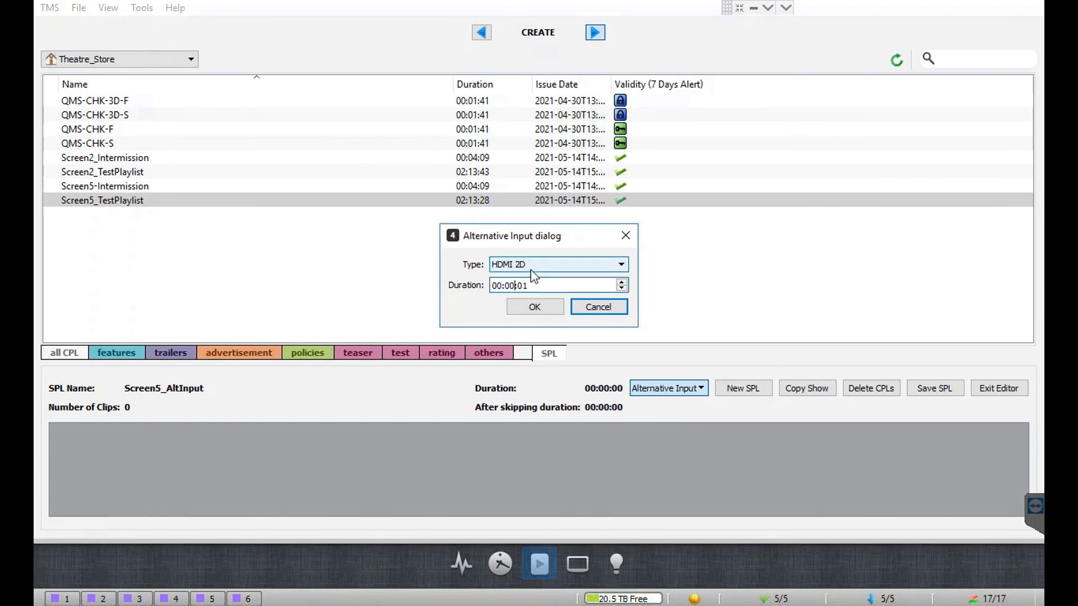
{"action": "left_click", "coordinate": [531, 269]}
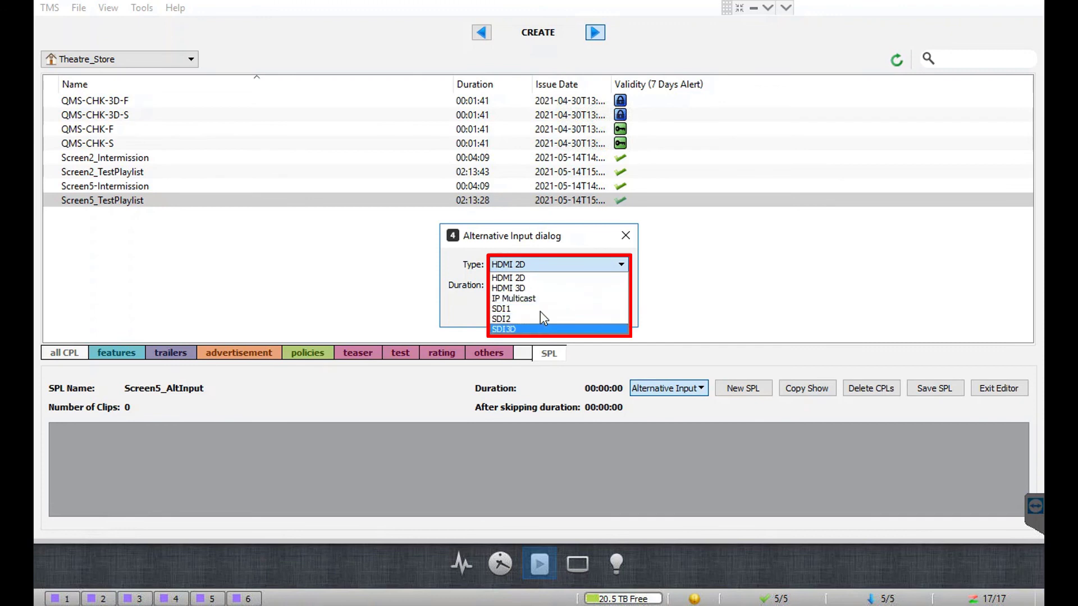
{"action": "left_click", "coordinate": [547, 278]}
{"action": "left_click", "coordinate": [516, 285]}
{"action": "key", "text": "BackSpace"}
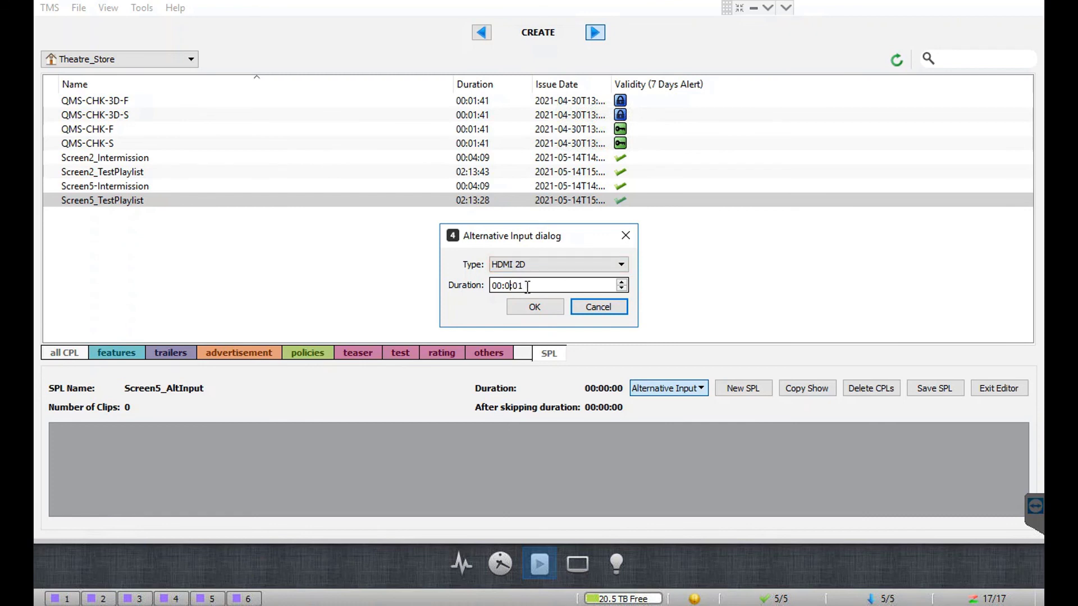
{"action": "triple_click", "coordinate": [528, 286]}
{"action": "type", "text": "00:05:00"}
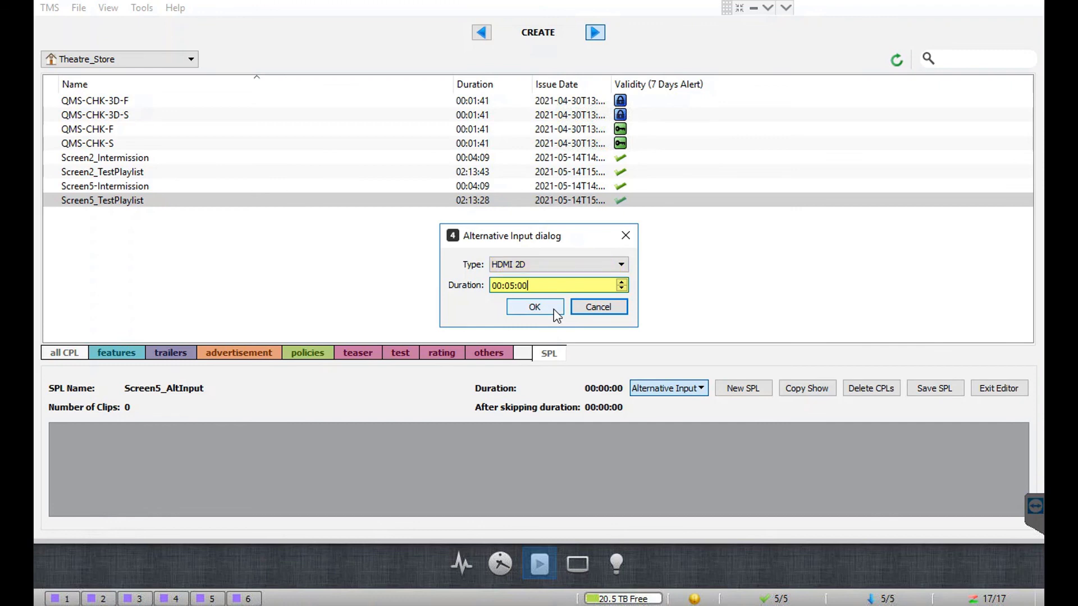
{"action": "left_click", "coordinate": [554, 310]}
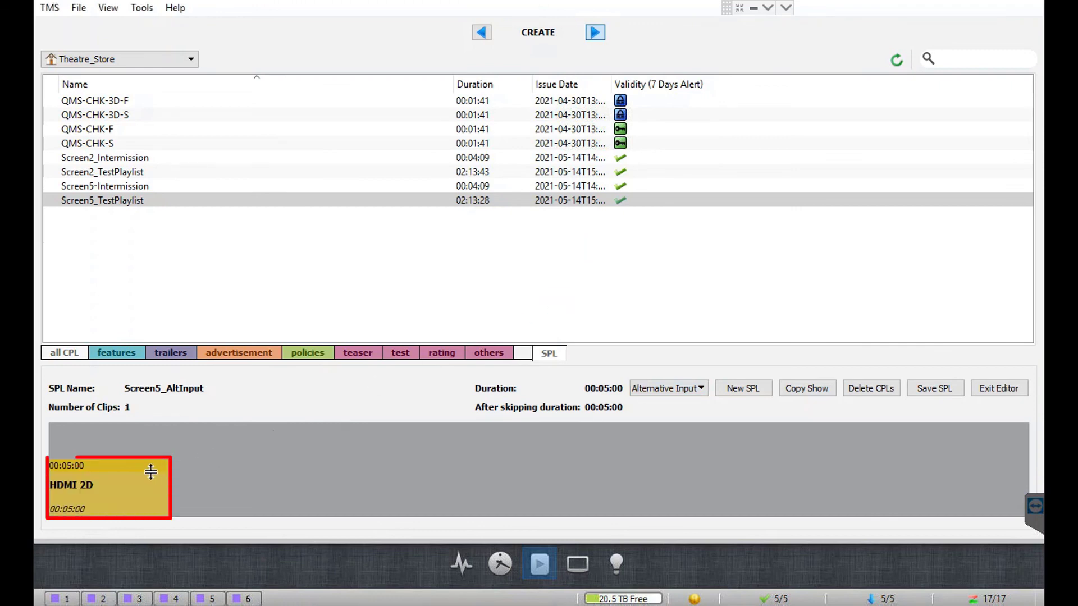
- Save Screen5_AltInput to Theatre_Store
{"action": "left_click", "coordinate": [130, 486]}
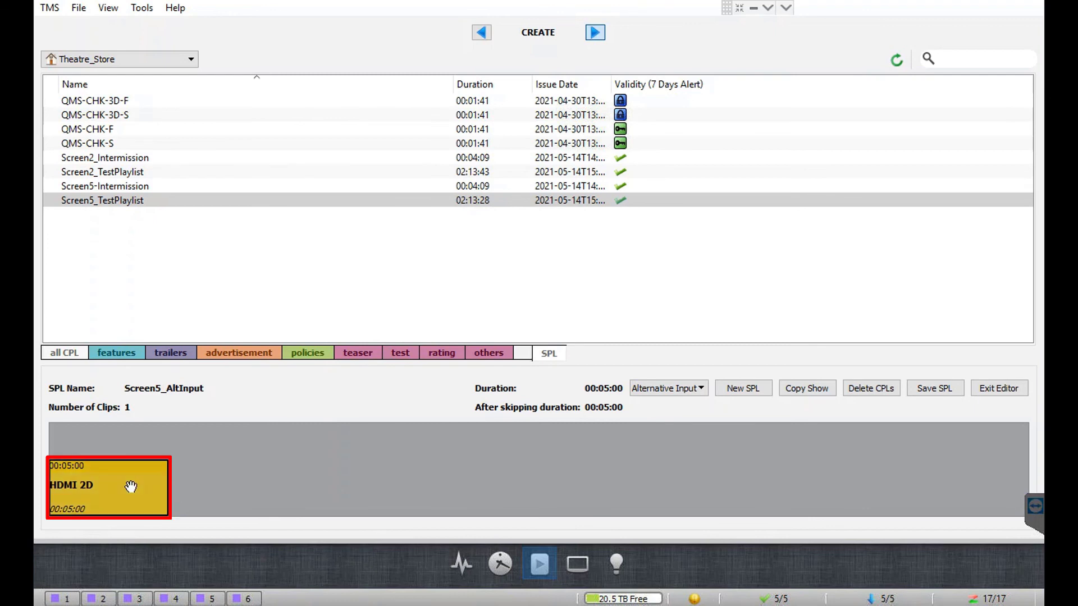
{"action": "left_click", "coordinate": [953, 400]}
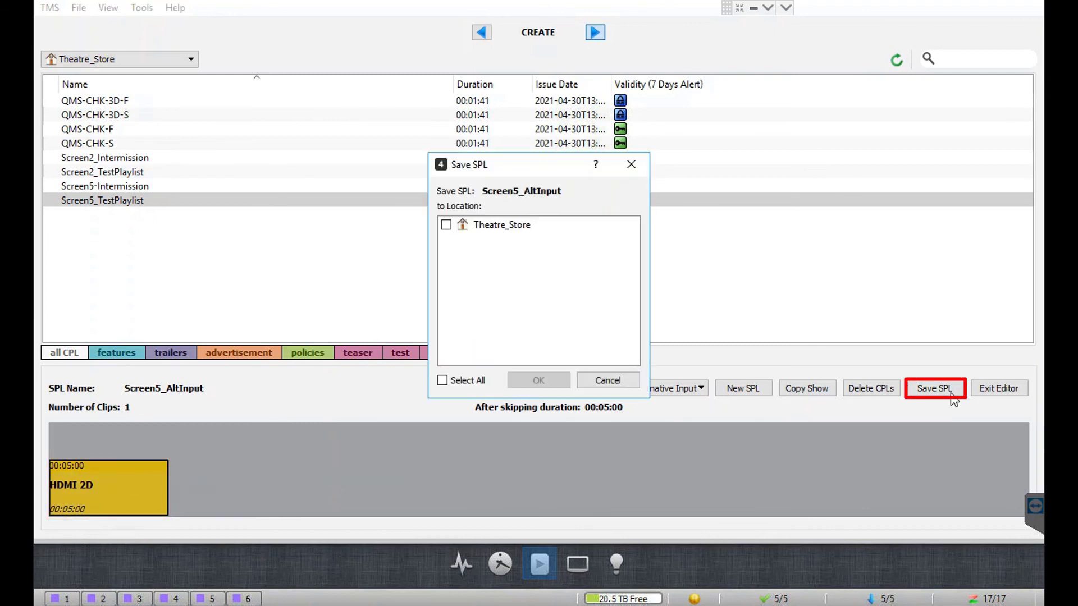
{"action": "left_click", "coordinate": [448, 226]}
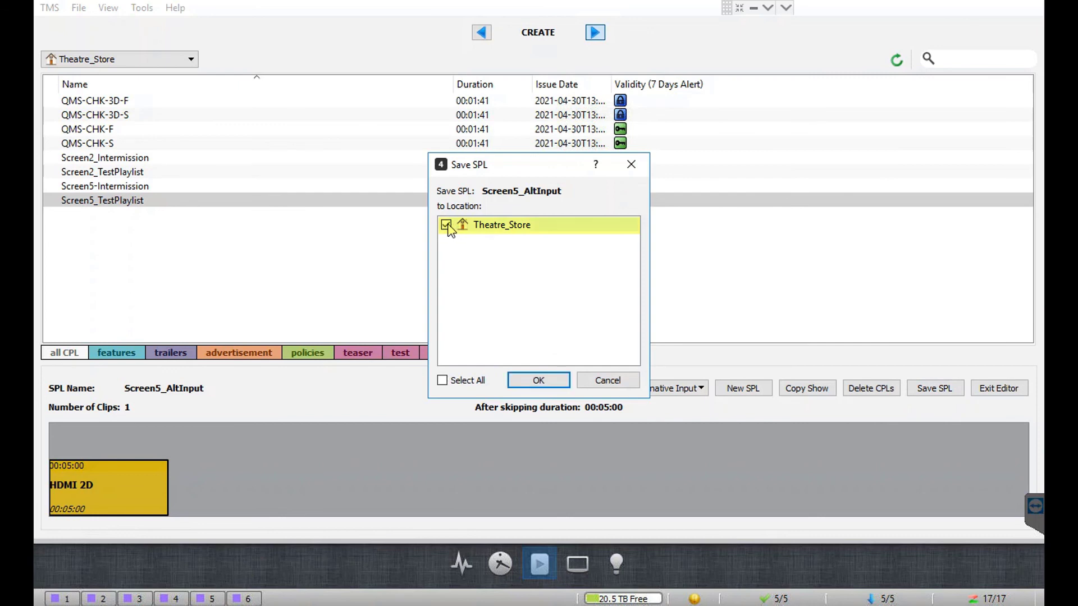
{"action": "left_click", "coordinate": [556, 382]}
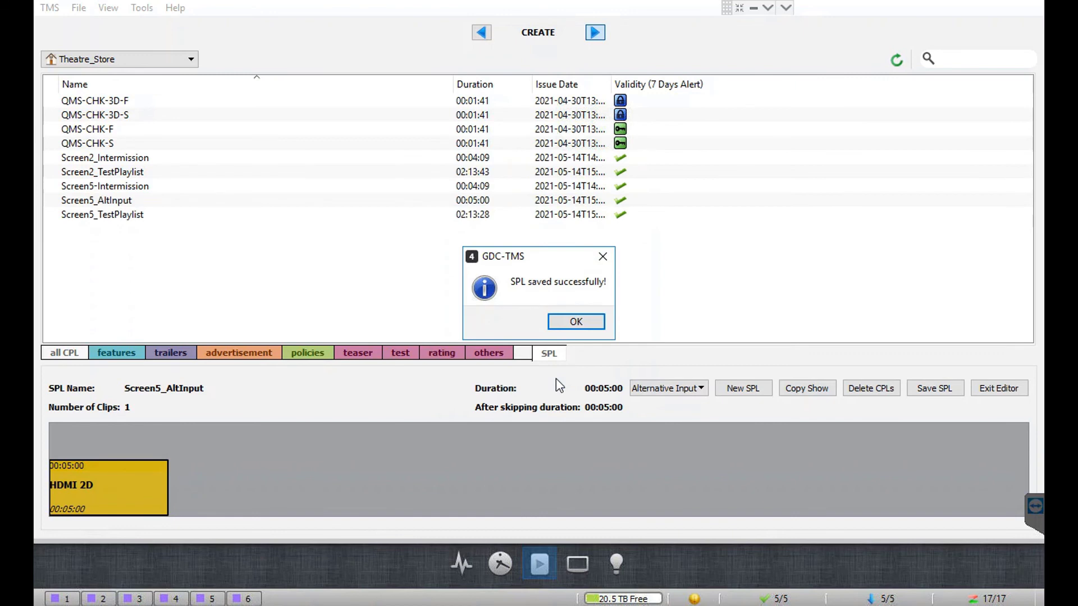
{"action": "left_click", "coordinate": [563, 326]}
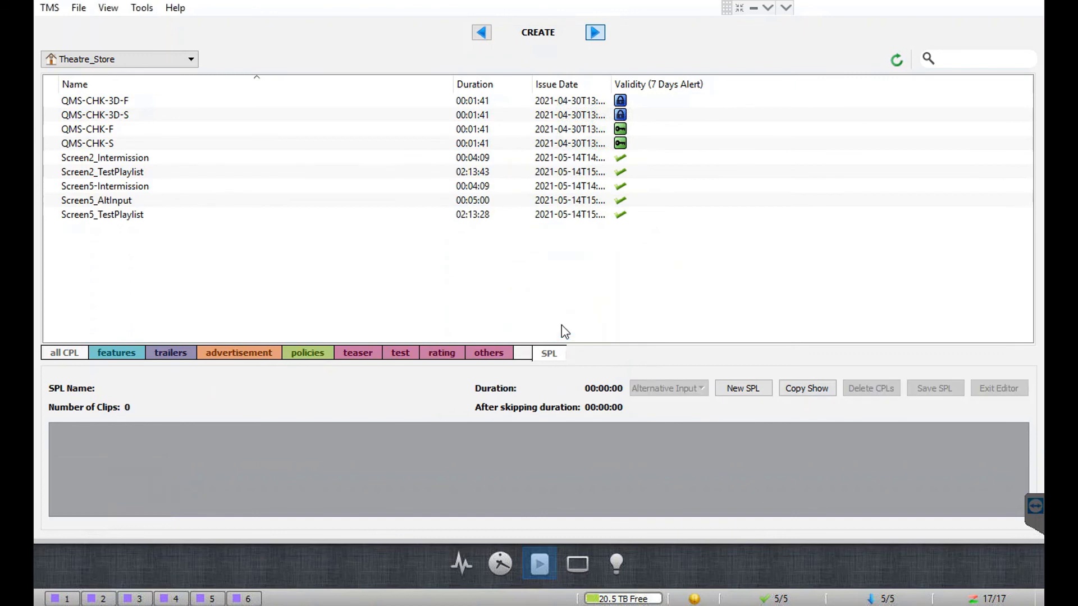
- Reopen Screen5_AltInput to verify its HDMI 2D item, then exit the editor
{"action": "left_click", "coordinate": [129, 202]}
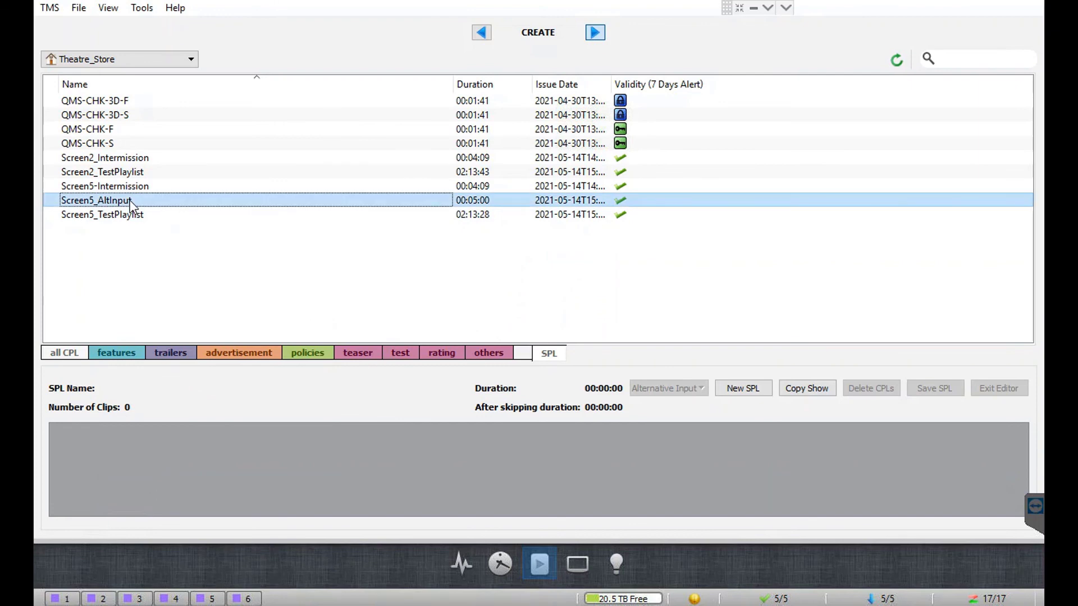
{"action": "double_click", "coordinate": [130, 201]}
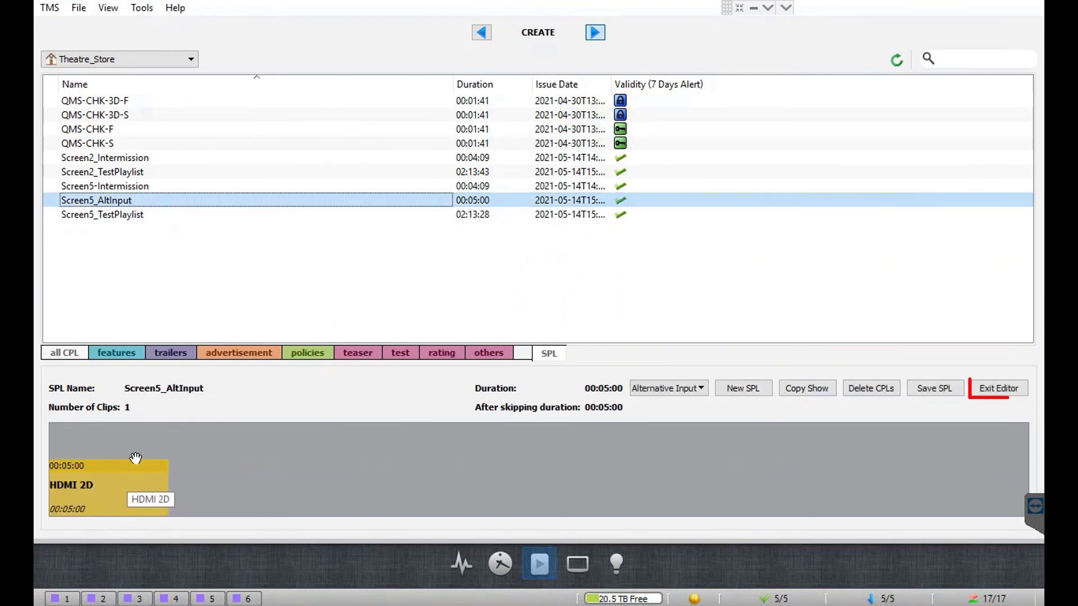
{"action": "left_click", "coordinate": [997, 389]}
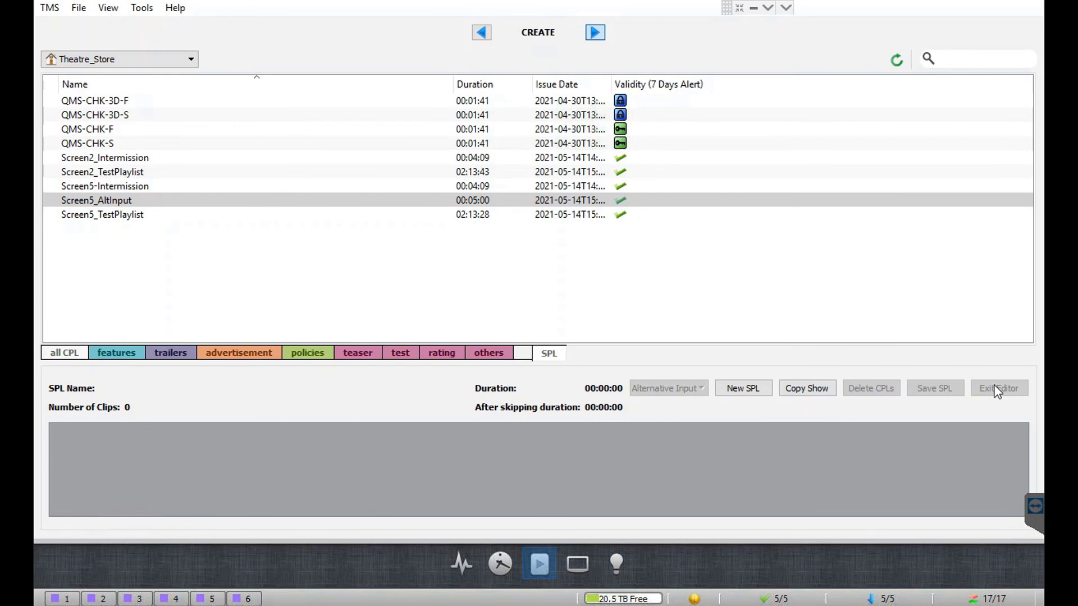